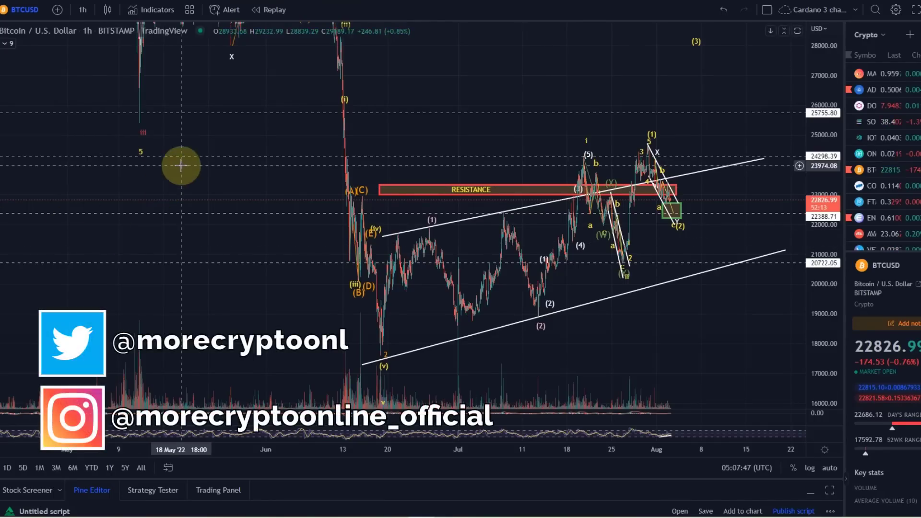
Examine the hourly Bitcoin wave count inside the white rising channel since the June low
{"action": "left_click_drag", "start_coordinate": [288, 285], "coordinate": [222, 294]}
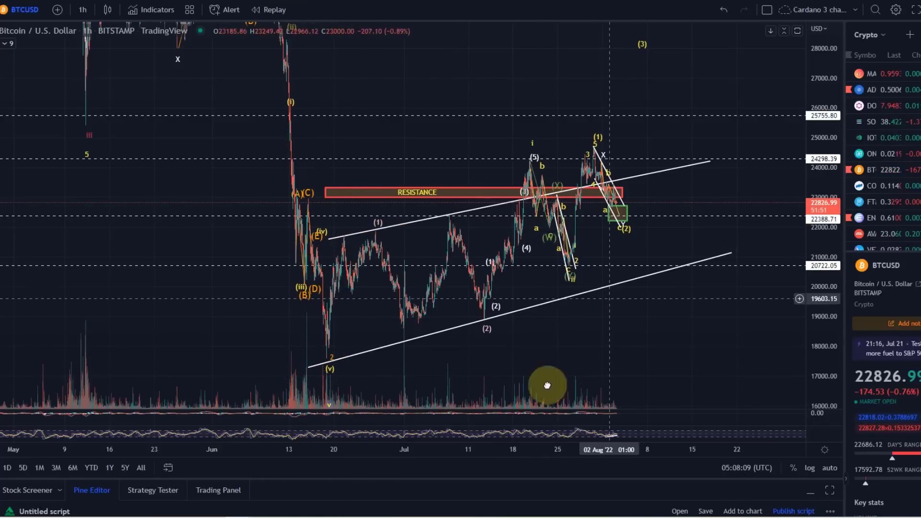
{"action": "left_click_drag", "start_coordinate": [547, 385], "coordinate": [594, 172]}
{"action": "left_click_drag", "start_coordinate": [702, 132], "coordinate": [789, 5]}
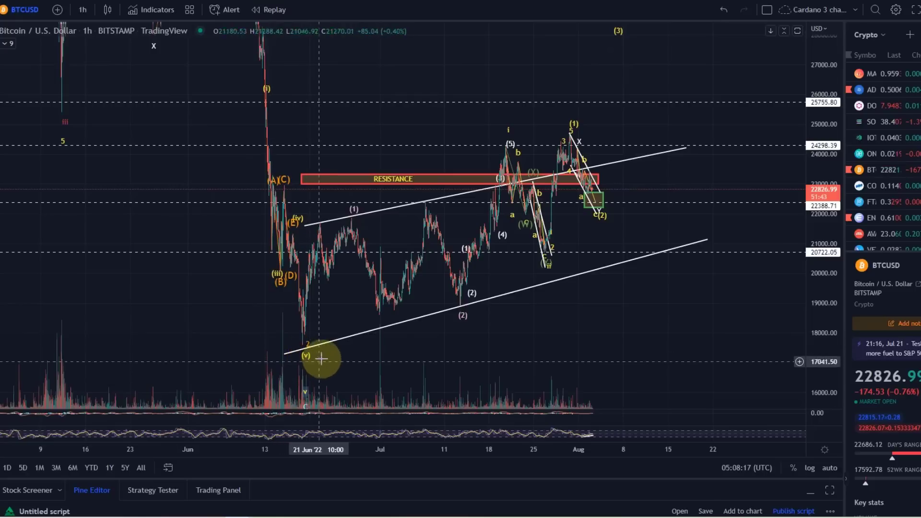
{"action": "left_click", "coordinate": [322, 180]}
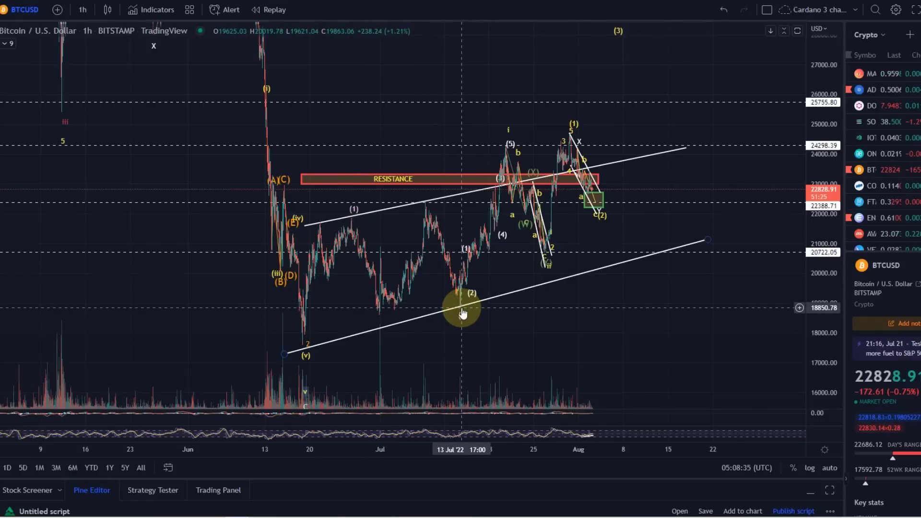
{"action": "left_click_drag", "start_coordinate": [617, 318], "coordinate": [538, 440]}
{"action": "left_click_drag", "start_coordinate": [734, 147], "coordinate": [797, 39]}
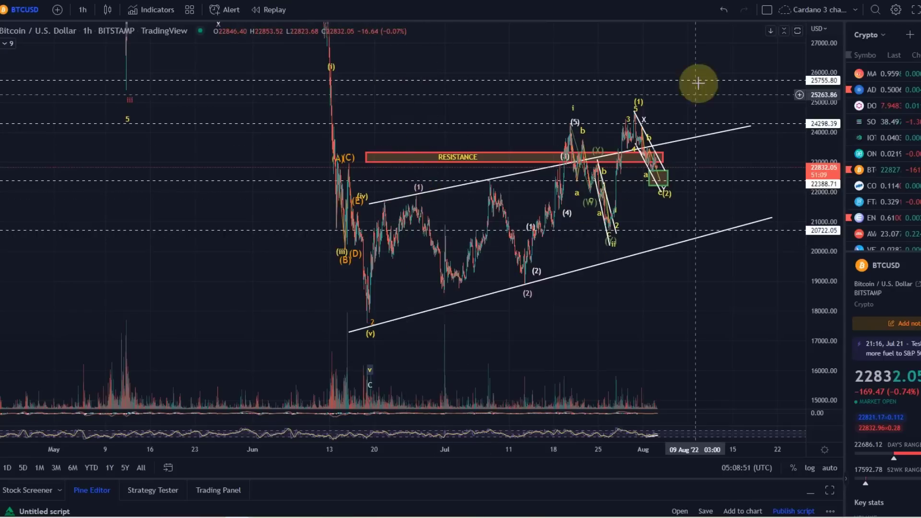
{"action": "left_click_drag", "start_coordinate": [651, 291], "coordinate": [621, 321]}
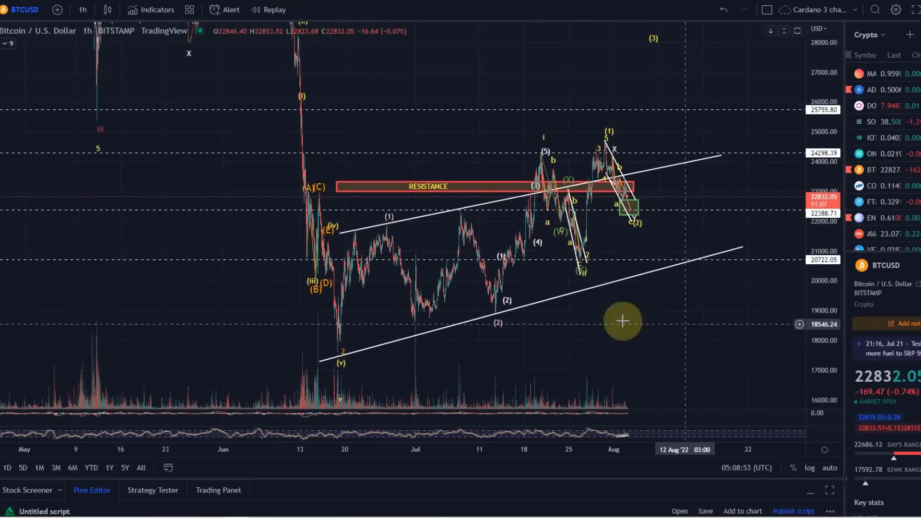
Draw an Elliott Double Combo Wave (WXY) from the June low at about 17,471 through W 22,075 and X 18,833 to Y about 25,694
{"action": "left_click", "coordinate": [4, 134]}
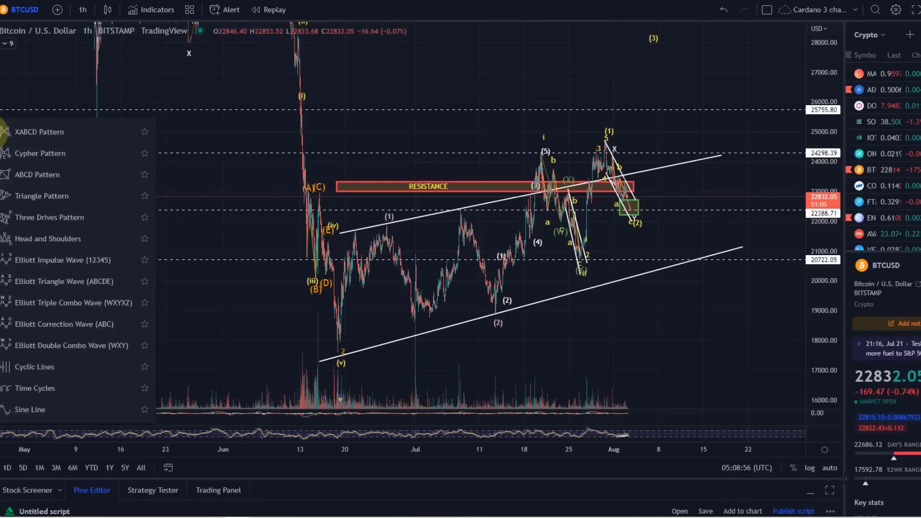
{"action": "left_click", "coordinate": [99, 351]}
{"action": "left_click", "coordinate": [333, 356]}
{"action": "left_click", "coordinate": [384, 219]}
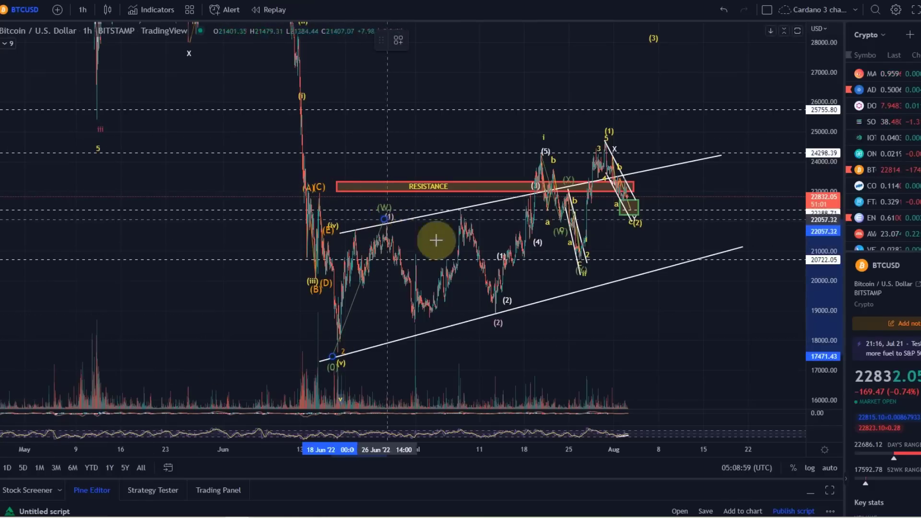
{"action": "left_click", "coordinate": [494, 316]}
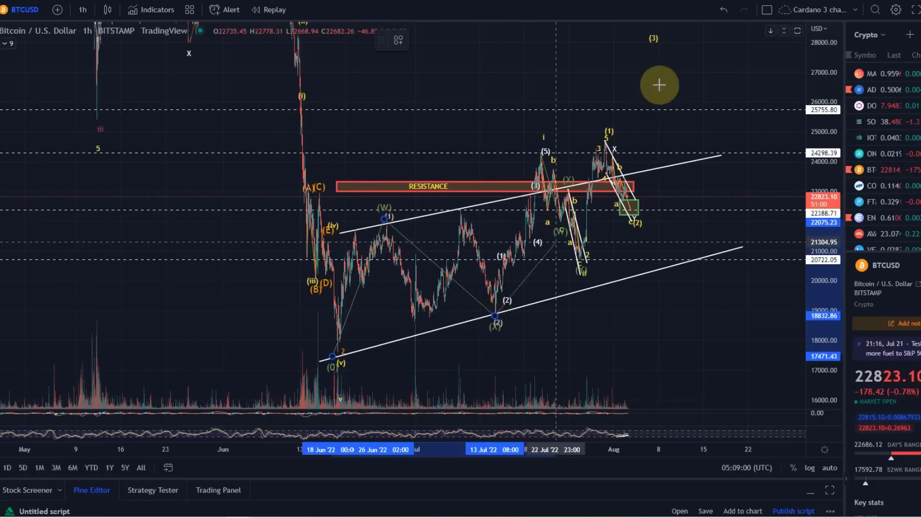
{"action": "left_click", "coordinate": [693, 112]}
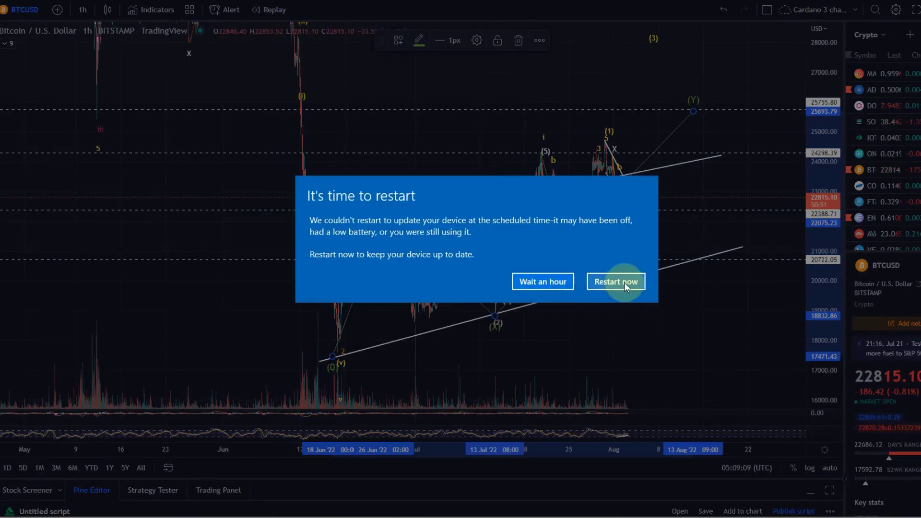
Postpone the device restart by an hour and undo the accidental move of the small abc wave's c point
{"action": "left_click", "coordinate": [553, 281]}
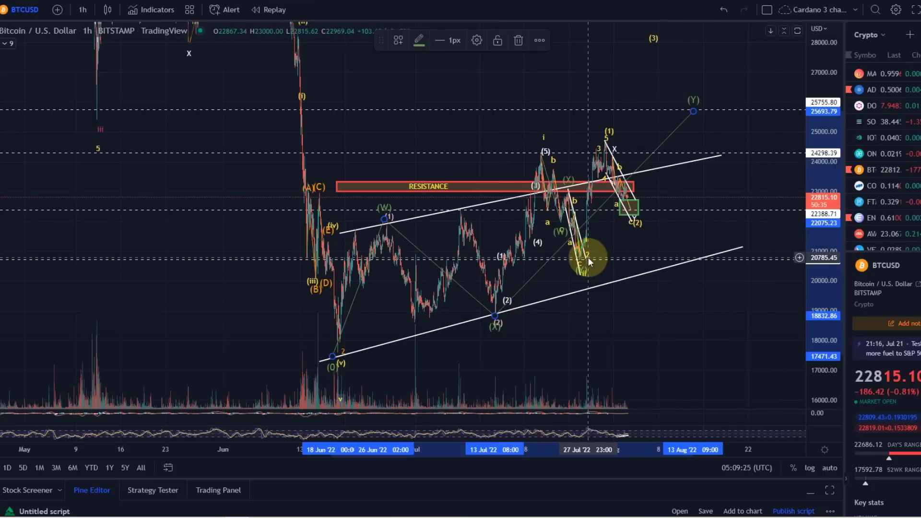
{"action": "left_click_drag", "start_coordinate": [581, 266], "coordinate": [594, 261]}
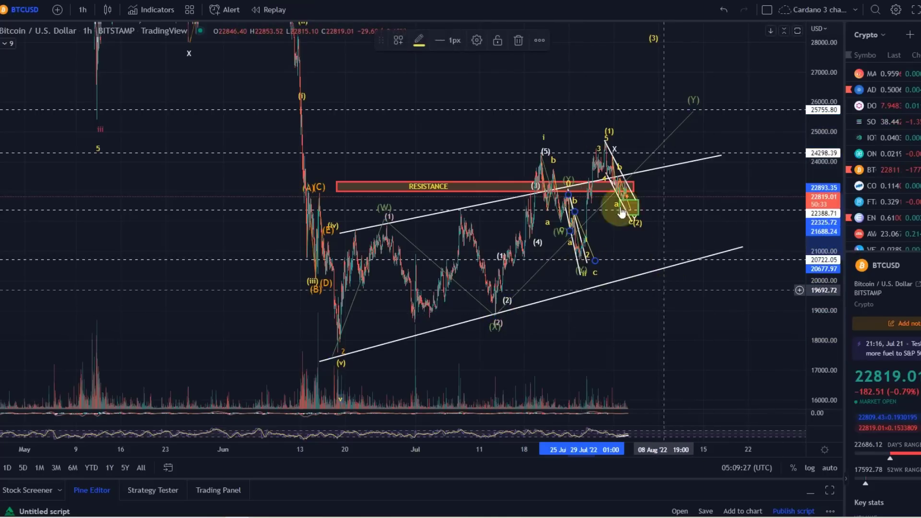
{"action": "left_click", "coordinate": [723, 9]}
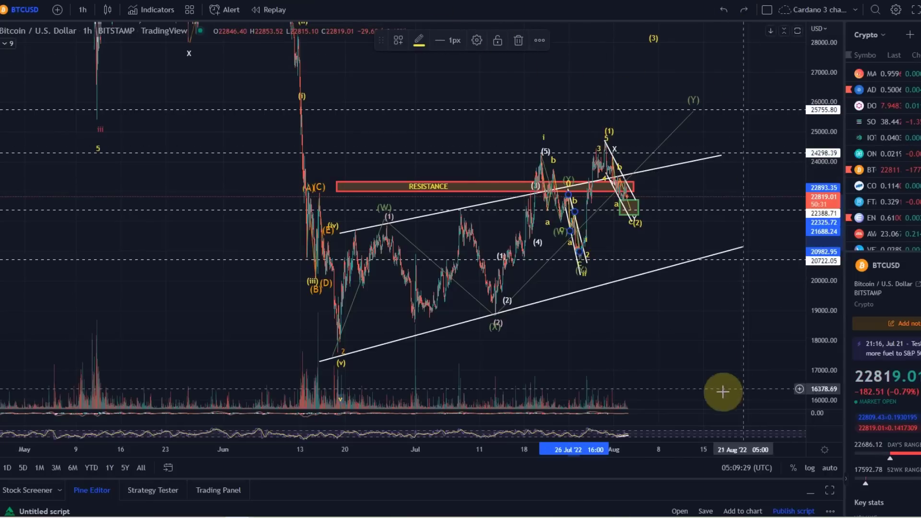
Delete the green WXY double combo wave drawn from the June low
{"action": "left_click_drag", "start_coordinate": [696, 294], "coordinate": [672, 304]}
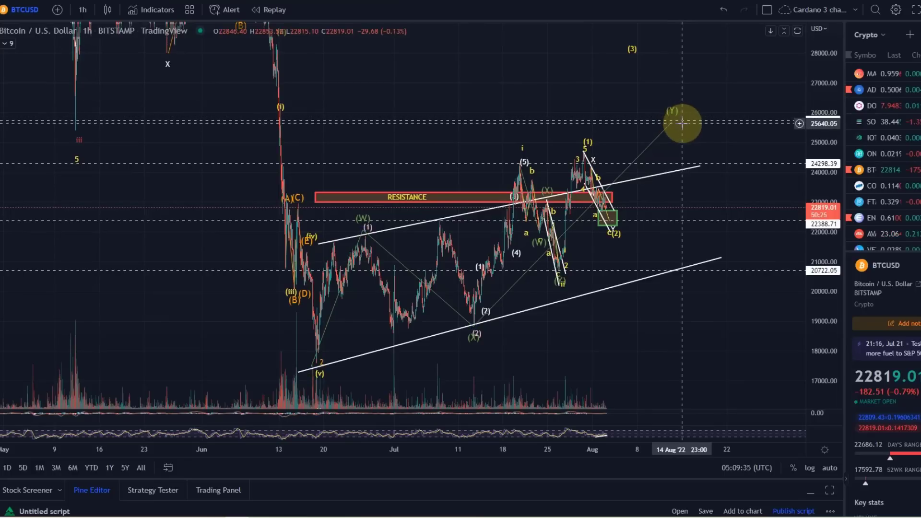
{"action": "left_click_drag", "start_coordinate": [669, 128], "coordinate": [669, 120]}
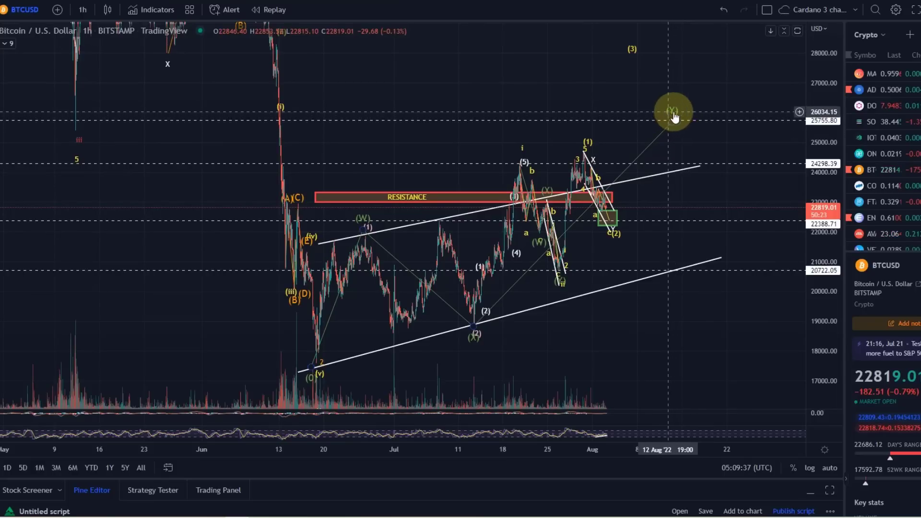
{"action": "left_click", "coordinate": [750, 171]}
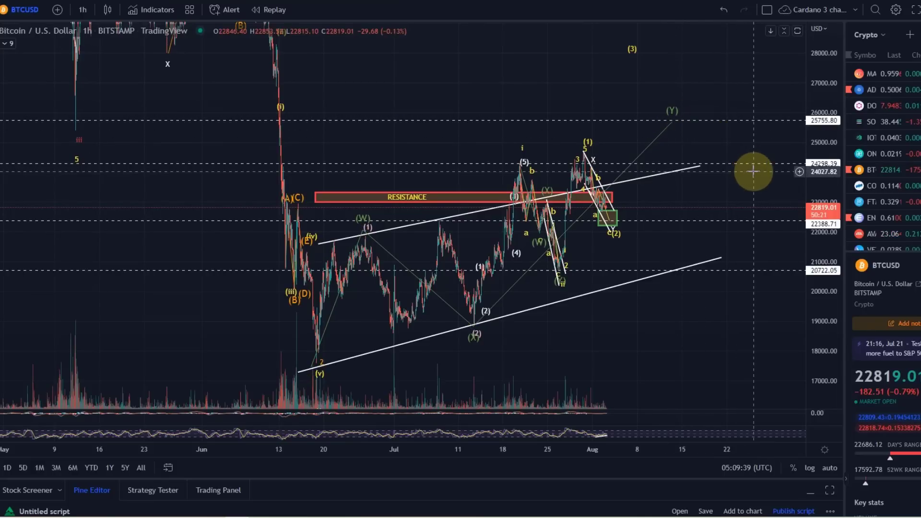
{"action": "left_click", "coordinate": [671, 120]}
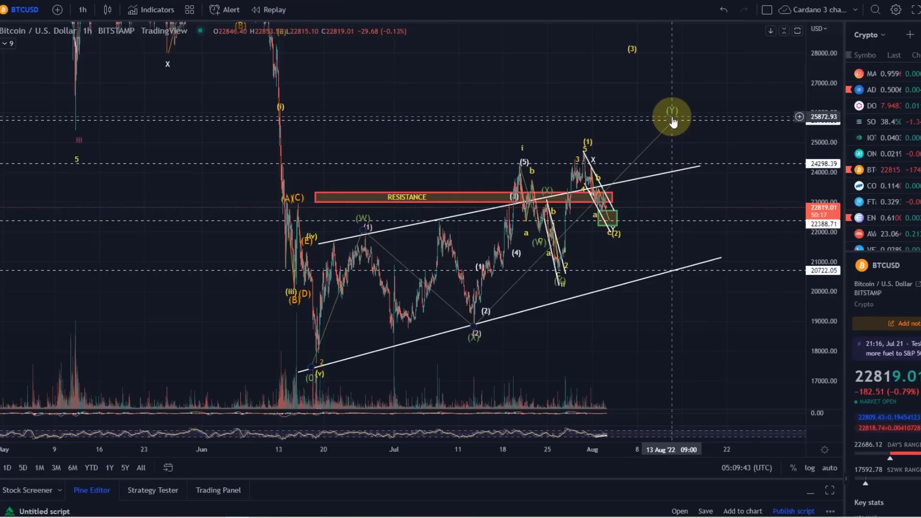
{"action": "left_click", "coordinate": [655, 124]}
{"action": "left_click", "coordinate": [672, 121]}
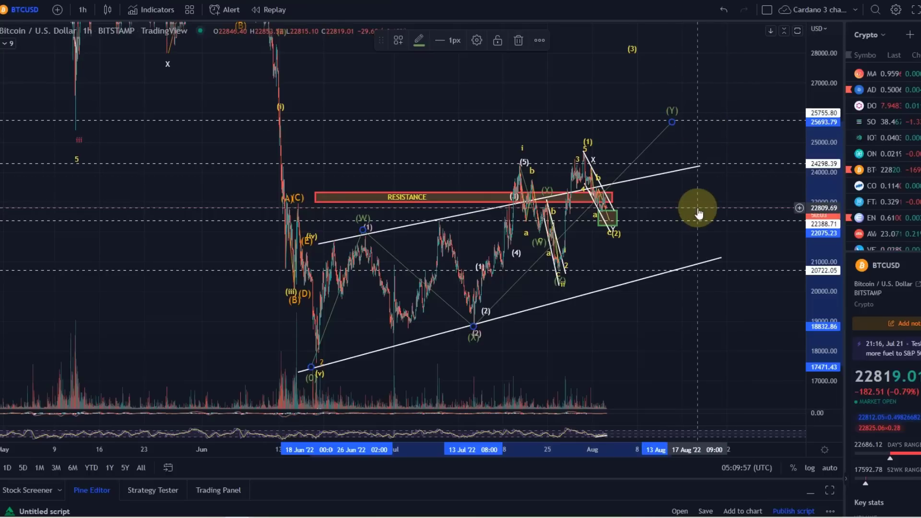
{"action": "key", "text": "Delete"}
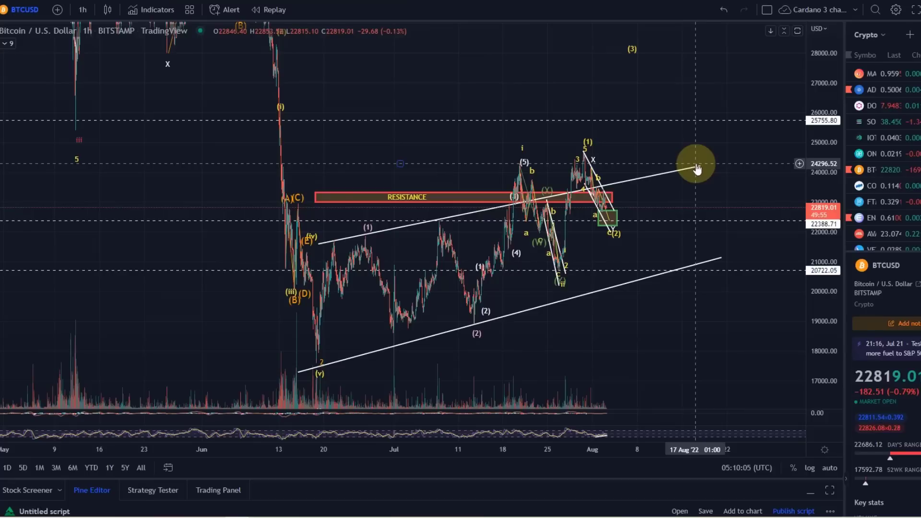
Move the later end point of the upper channel line to a price of about 25,246
{"action": "left_click_drag", "start_coordinate": [697, 166], "coordinate": [712, 87]}
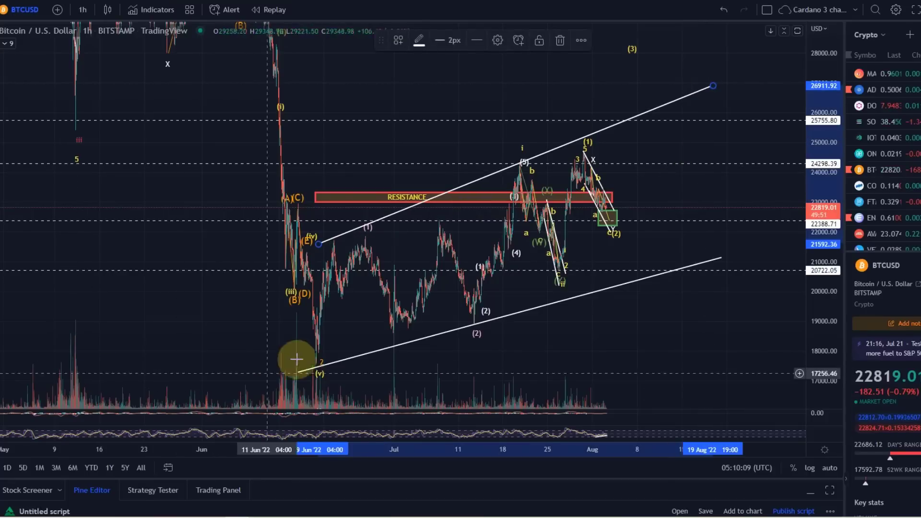
{"action": "mouse_move", "coordinate": [712, 88]}
{"action": "left_mouse_down"}
{"action": "mouse_move", "coordinate": [752, 124]}
{"action": "mouse_move", "coordinate": [750, 148]}
{"action": "mouse_move", "coordinate": [760, 134]}
{"action": "left_mouse_up"}
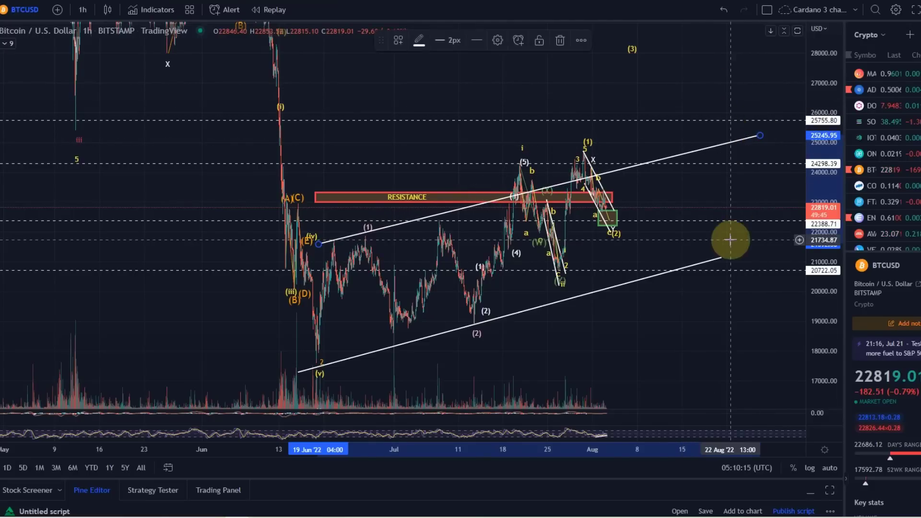
{"action": "left_click_drag", "start_coordinate": [767, 226], "coordinate": [705, 215]}
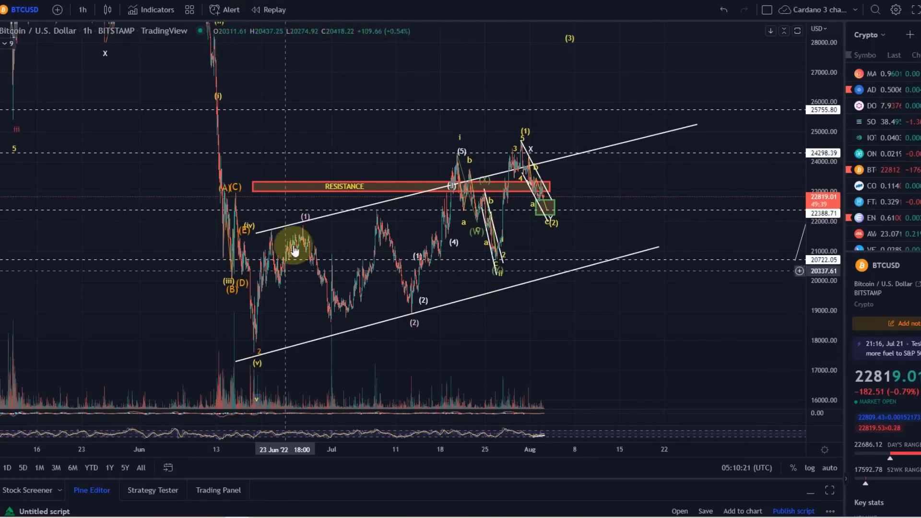
{"action": "left_click", "coordinate": [295, 225]}
{"action": "left_click", "coordinate": [430, 318]}
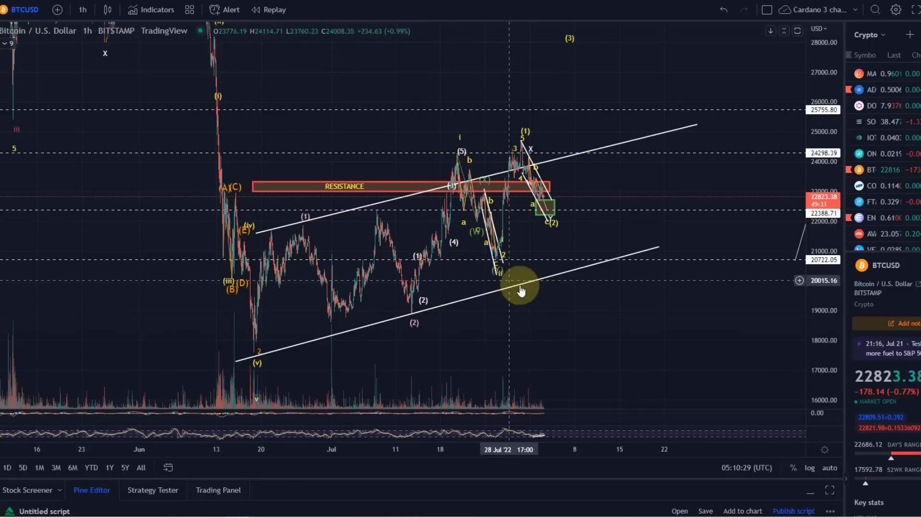
{"action": "left_click", "coordinate": [497, 270]}
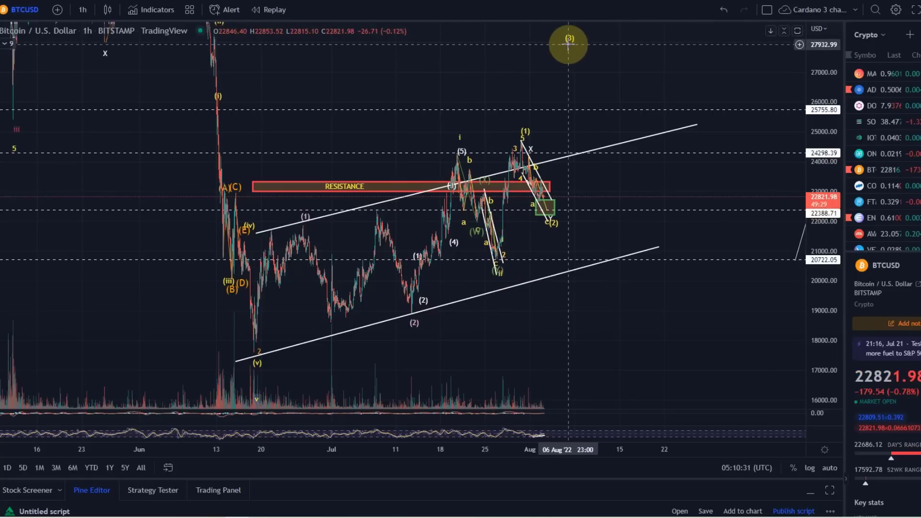
Draw a trial Elliott Impulse Wave (12345) from the June low at about 17,615 to wave v at about 27,216, and delete it
{"action": "left_click", "coordinate": [7, 138]}
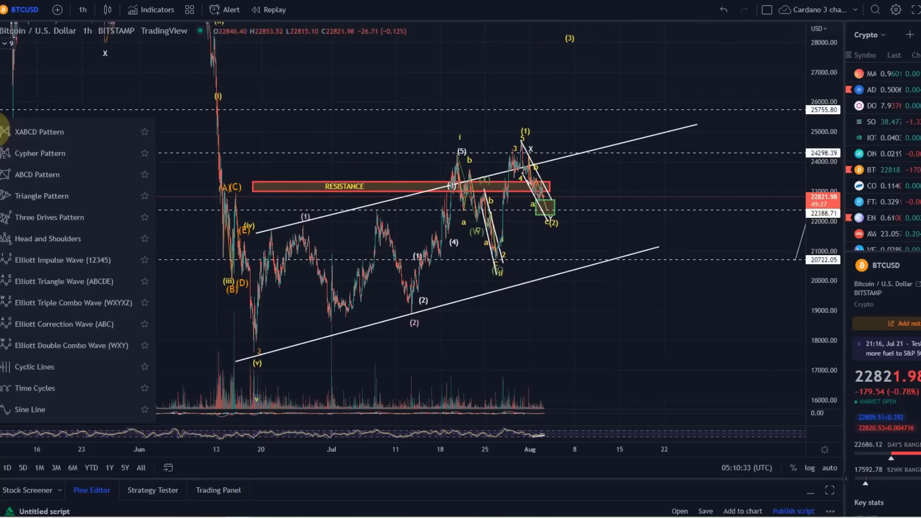
{"action": "left_click", "coordinate": [85, 261]}
{"action": "left_click", "coordinate": [257, 351]}
{"action": "left_click", "coordinate": [305, 217]}
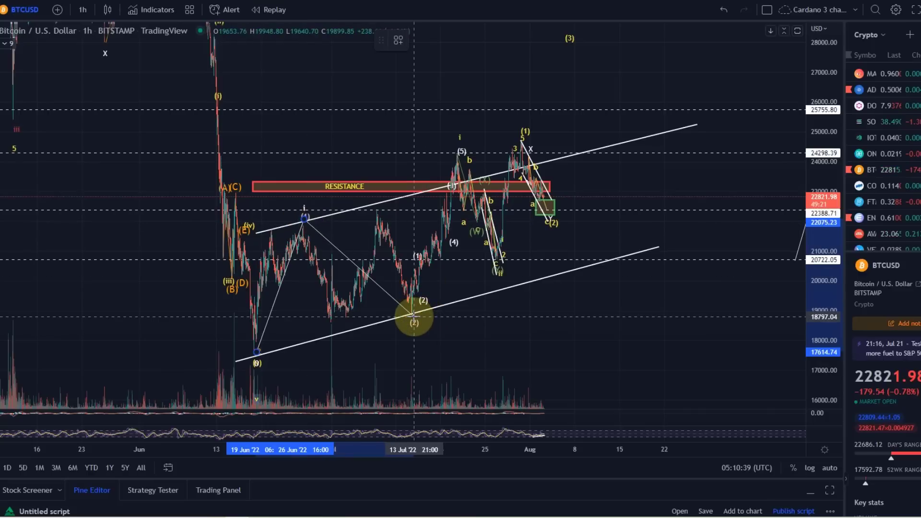
{"action": "left_click", "coordinate": [343, 319]}
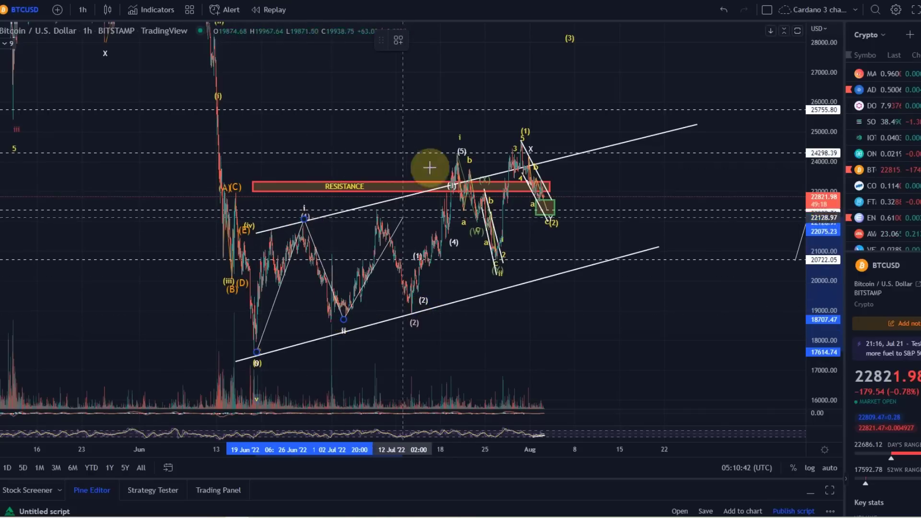
{"action": "left_click", "coordinate": [461, 142]}
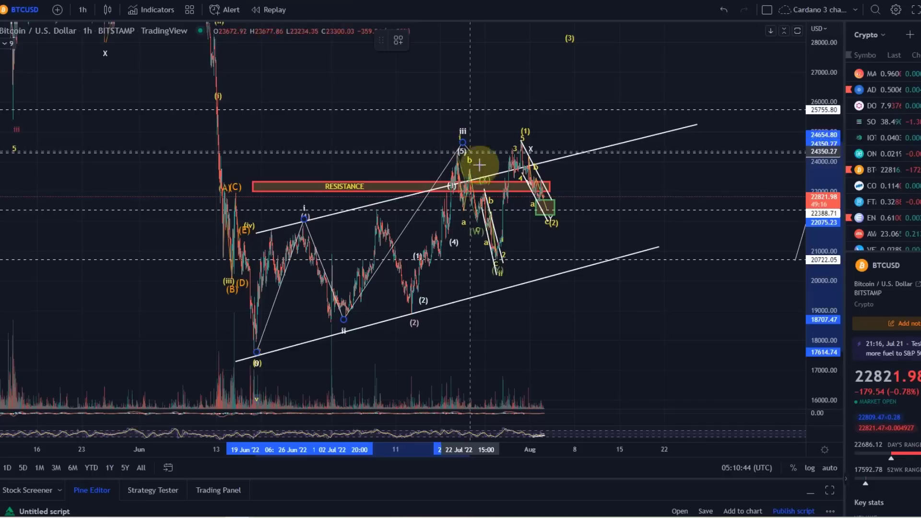
{"action": "left_click", "coordinate": [505, 287]}
{"action": "left_click", "coordinate": [579, 66]}
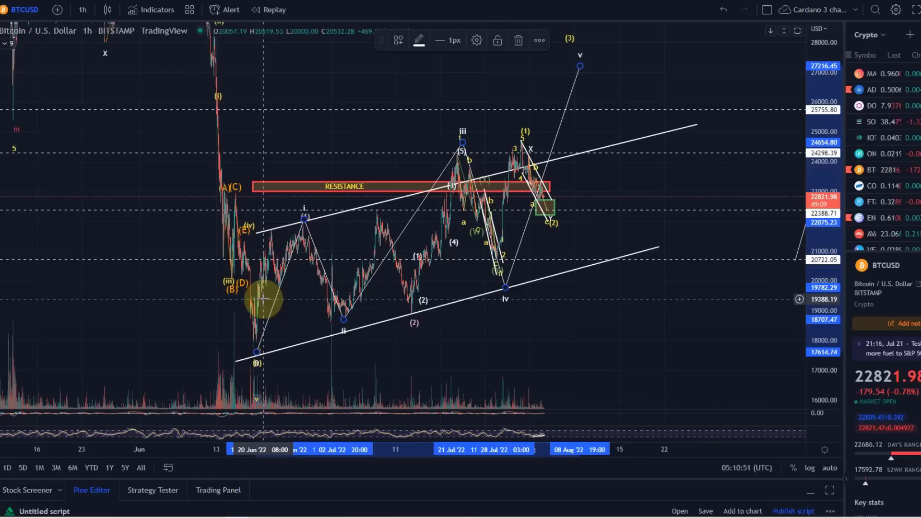
{"action": "key", "text": "Delete"}
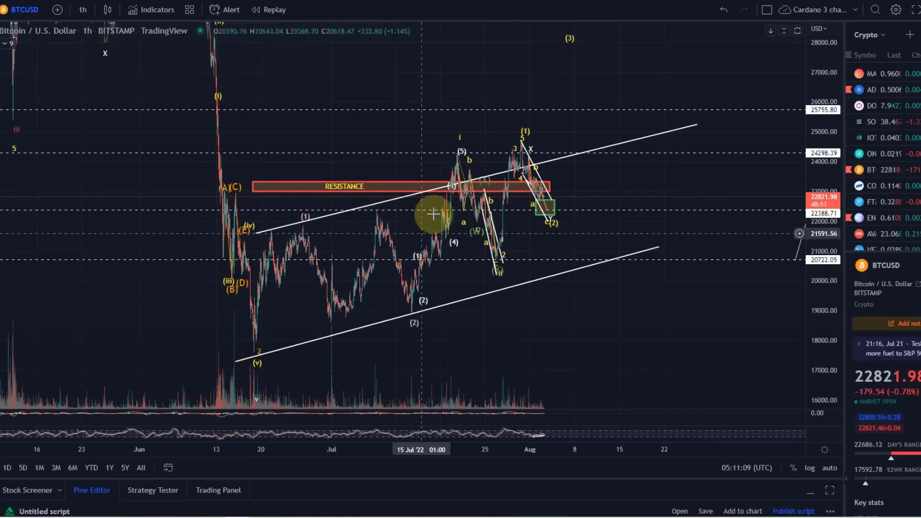
Examine the pullback from the wave (1) high inside the small falling channel, down to the green support box
{"action": "scroll", "coordinate": [446, 286], "scroll_direction": "up", "scroll_amount": 5}
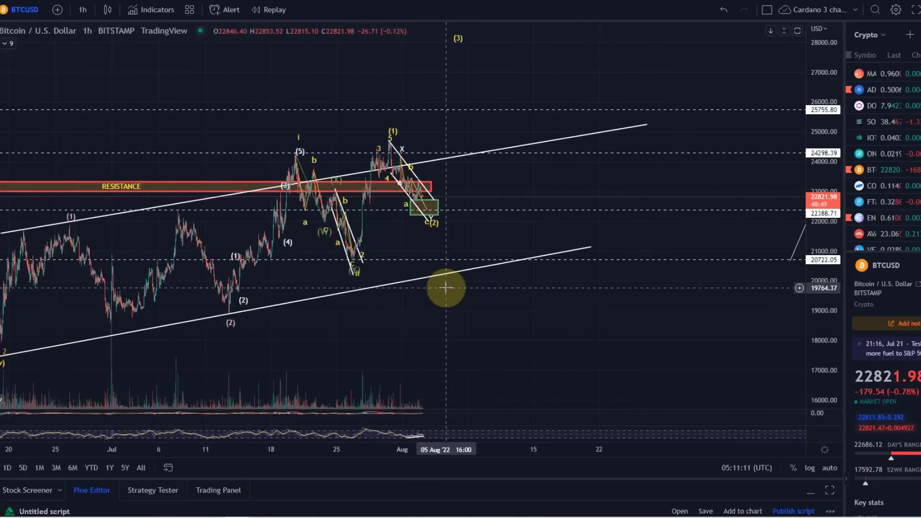
{"action": "left_click_drag", "start_coordinate": [196, 239], "coordinate": [710, 237]}
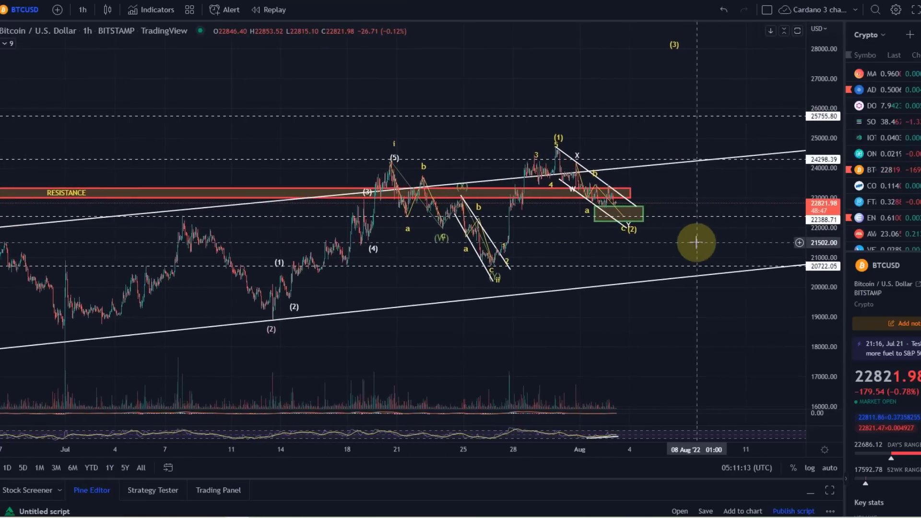
{"action": "left_click_drag", "start_coordinate": [822, 287], "coordinate": [845, 1]}
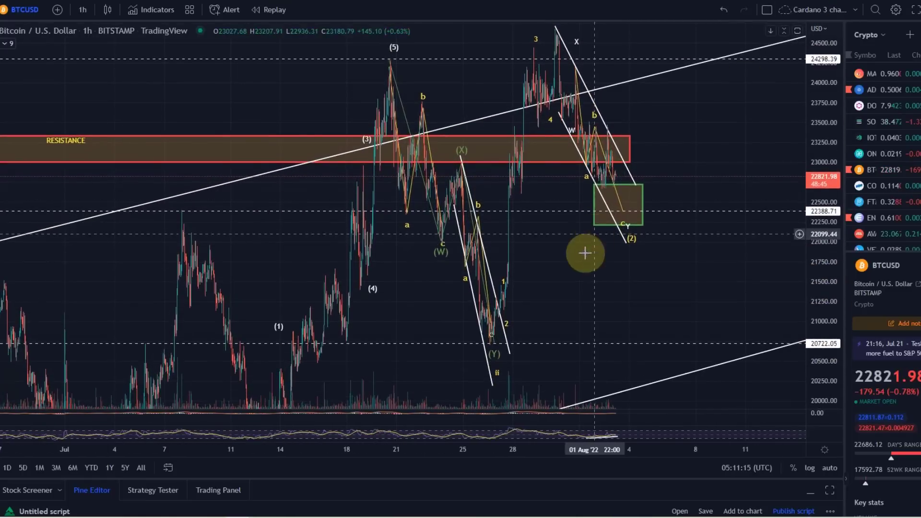
{"action": "scroll", "coordinate": [584, 253], "scroll_direction": "up", "scroll_amount": 5}
{"action": "left_click_drag", "start_coordinate": [583, 289], "coordinate": [737, 362]}
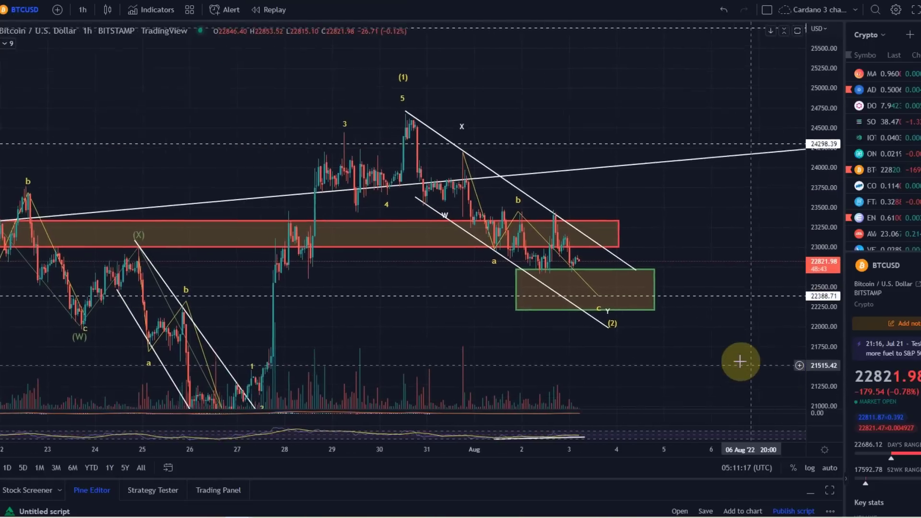
{"action": "scroll", "coordinate": [648, 239], "scroll_direction": "up", "scroll_amount": 1}
{"action": "left_click_drag", "start_coordinate": [647, 239], "coordinate": [708, 239]}
{"action": "left_click_drag", "start_coordinate": [822, 288], "coordinate": [827, 225]}
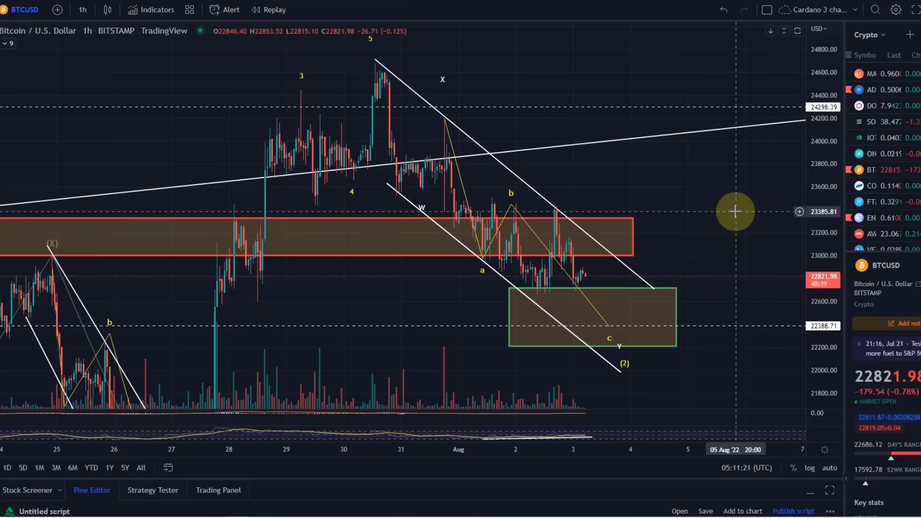
Switch the chart to the 1 day interval and examine the wave (1) top in 2021 and the wave (2) decline into 2022
{"action": "left_click", "coordinate": [82, 10]}
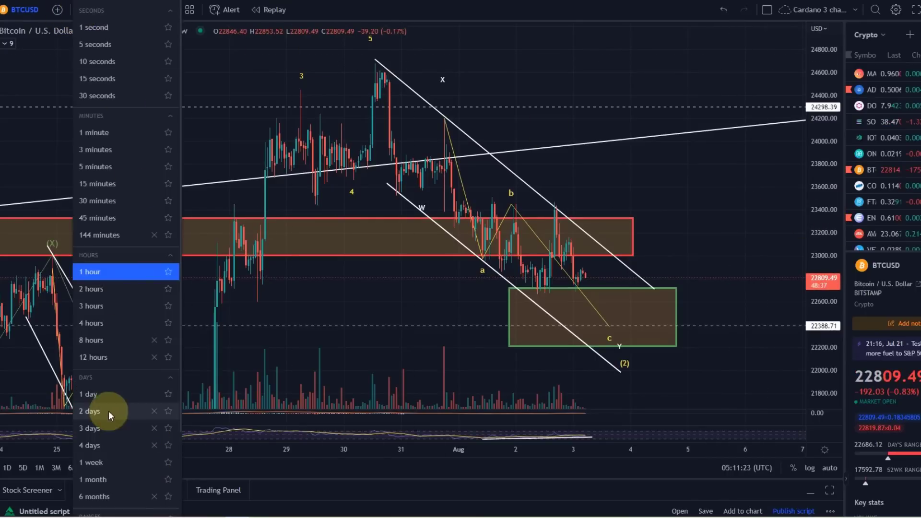
{"action": "left_click", "coordinate": [120, 394]}
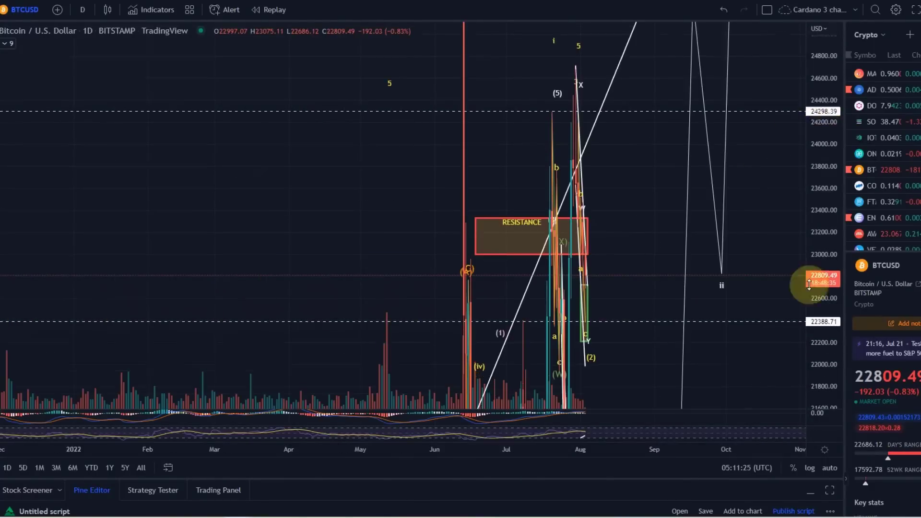
{"action": "left_click_drag", "start_coordinate": [809, 284], "coordinate": [799, 402]}
{"action": "scroll", "coordinate": [209, 220], "scroll_direction": "down", "scroll_amount": 3}
{"action": "scroll", "coordinate": [527, 230], "scroll_direction": "down", "scroll_amount": 5}
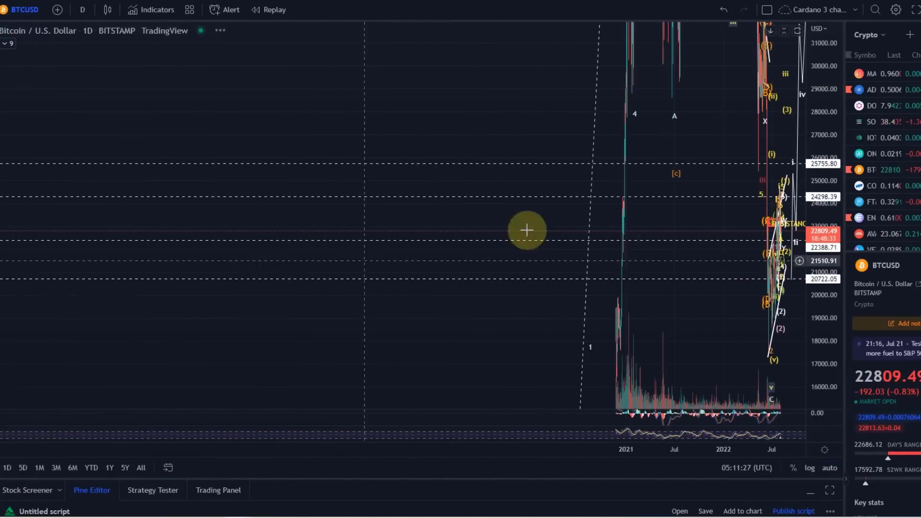
{"action": "scroll", "coordinate": [527, 230], "scroll_direction": "down", "scroll_amount": 3}
{"action": "left_click_drag", "start_coordinate": [827, 105], "coordinate": [822, 55]}
{"action": "scroll", "coordinate": [590, 195], "scroll_direction": "down", "scroll_amount": 3}
{"action": "left_click_drag", "start_coordinate": [590, 196], "coordinate": [299, 245]}
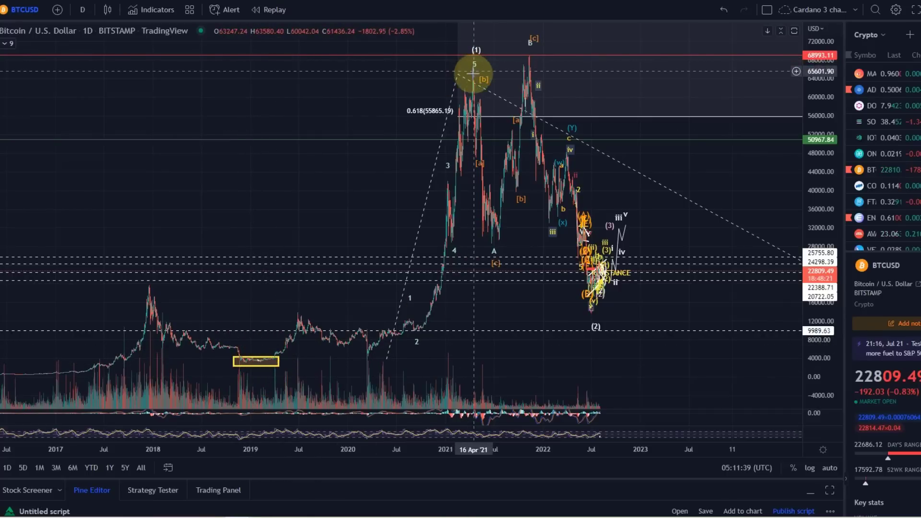
{"action": "type", "text": "s"}
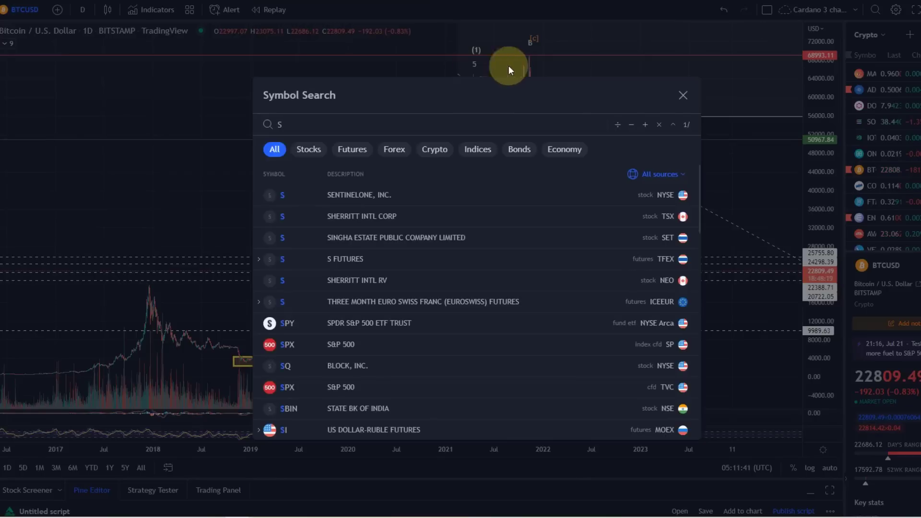
{"action": "left_click", "coordinate": [680, 93]}
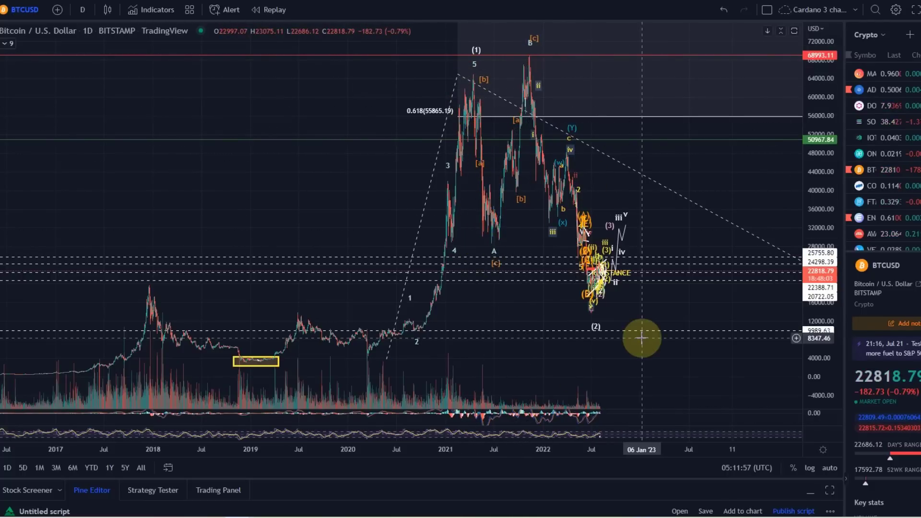
{"action": "scroll", "coordinate": [547, 266], "scroll_direction": "up", "scroll_amount": 2}
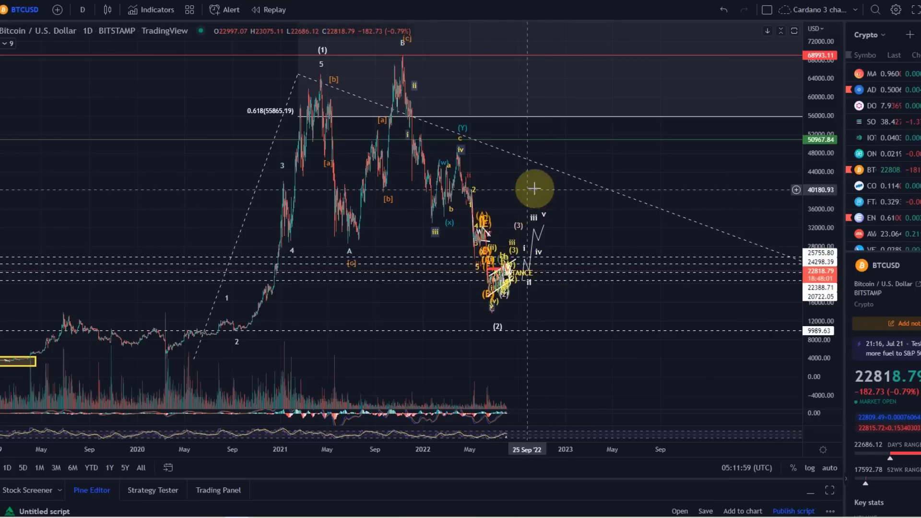
{"action": "scroll", "coordinate": [537, 144], "scroll_direction": "up", "scroll_amount": 2}
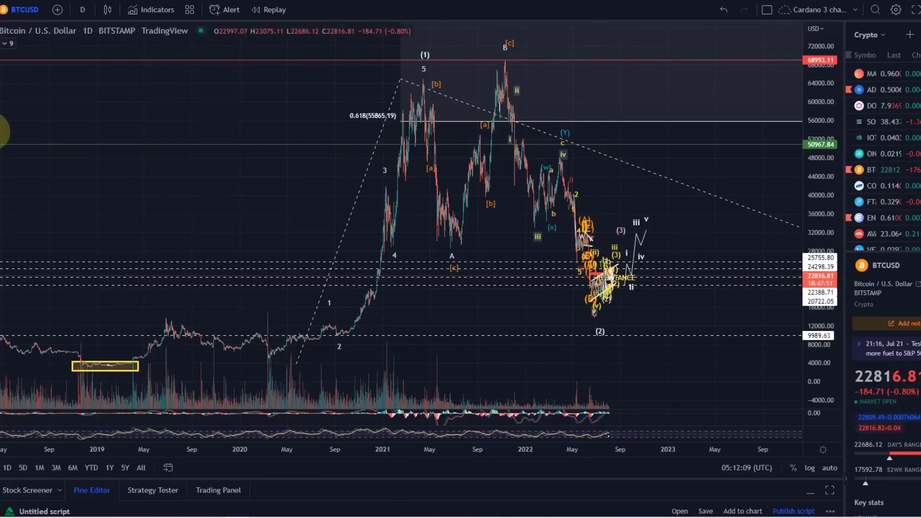
Draw an Elliott Correction Wave (ABC) from the wave (1) top at about 66,403 through a at 27,356 and b at 69,381 to c at 12,928
{"action": "left_click", "coordinate": [4, 131]}
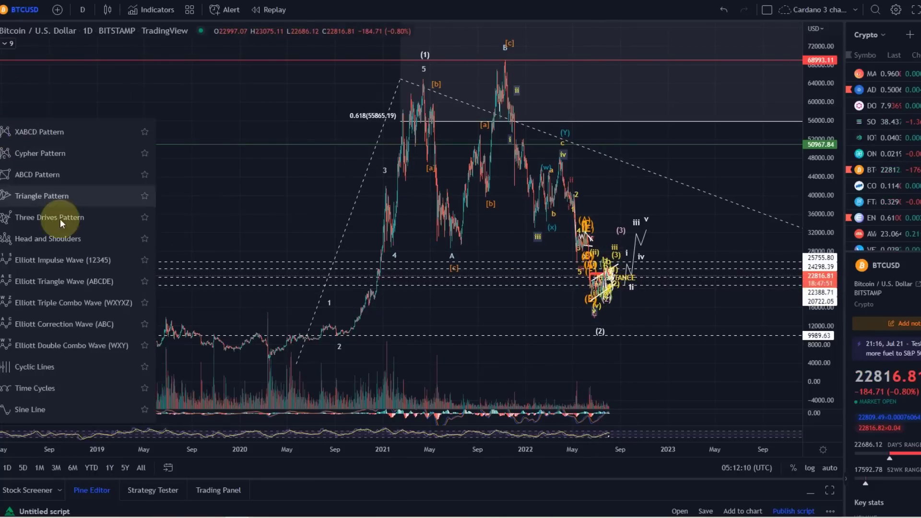
{"action": "left_click", "coordinate": [107, 323]}
{"action": "left_click", "coordinate": [415, 72]}
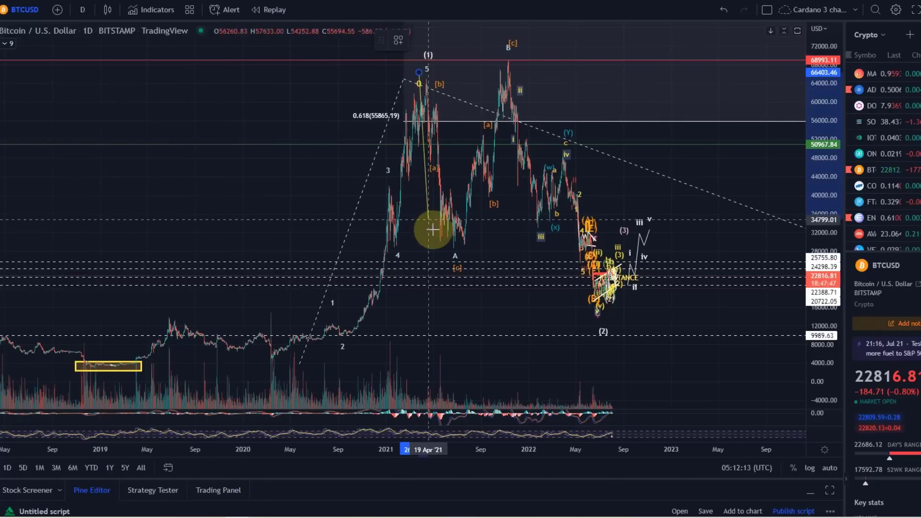
{"action": "left_click", "coordinate": [455, 253]}
{"action": "left_click", "coordinate": [511, 58]}
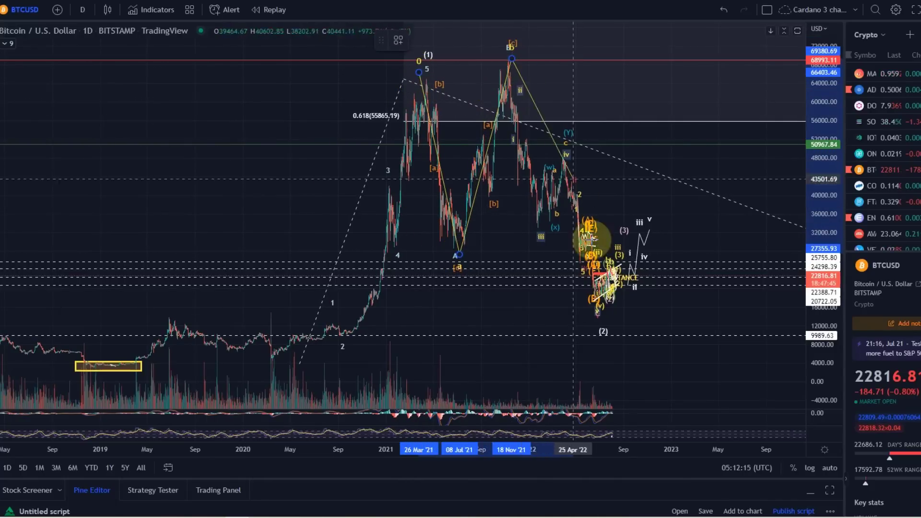
{"action": "left_click", "coordinate": [603, 320]}
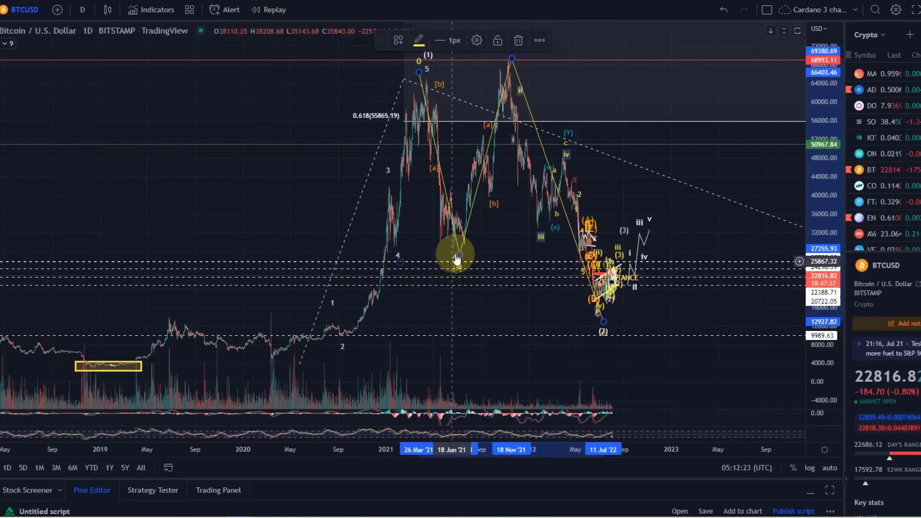
Move point b of the yellow correction wave to about 69,495 and point c to the January 2022 low at about 32,852
{"action": "left_click_drag", "start_coordinate": [565, 90], "coordinate": [550, 133]}
{"action": "left_click", "coordinate": [496, 103]}
{"action": "left_click_drag", "start_coordinate": [499, 105], "coordinate": [495, 108]}
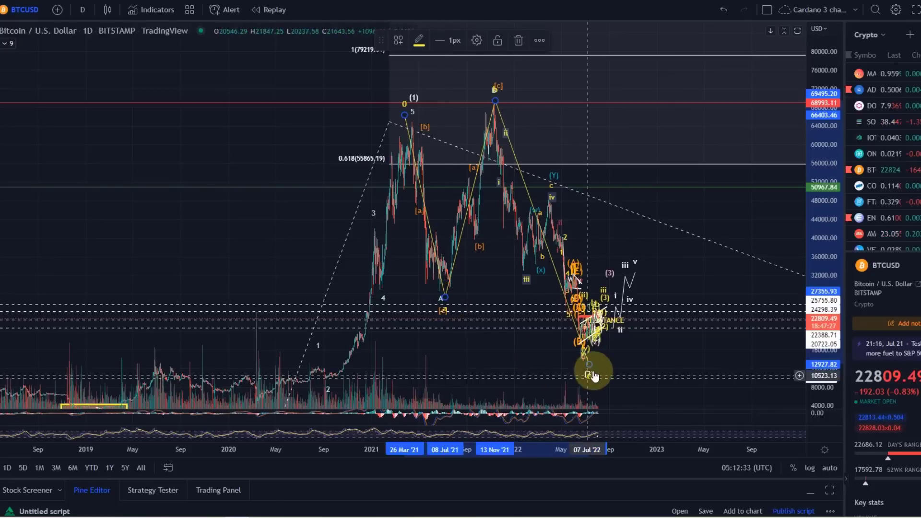
{"action": "mouse_move", "coordinate": [589, 368]}
{"action": "left_mouse_down"}
{"action": "mouse_move", "coordinate": [594, 305]}
{"action": "mouse_move", "coordinate": [534, 274]}
{"action": "mouse_move", "coordinate": [578, 316]}
{"action": "mouse_move", "coordinate": [598, 382]}
{"action": "mouse_move", "coordinate": [589, 364]}
{"action": "mouse_move", "coordinate": [596, 381]}
{"action": "mouse_move", "coordinate": [539, 338]}
{"action": "mouse_move", "coordinate": [544, 287]}
{"action": "mouse_move", "coordinate": [527, 269]}
{"action": "left_mouse_up"}
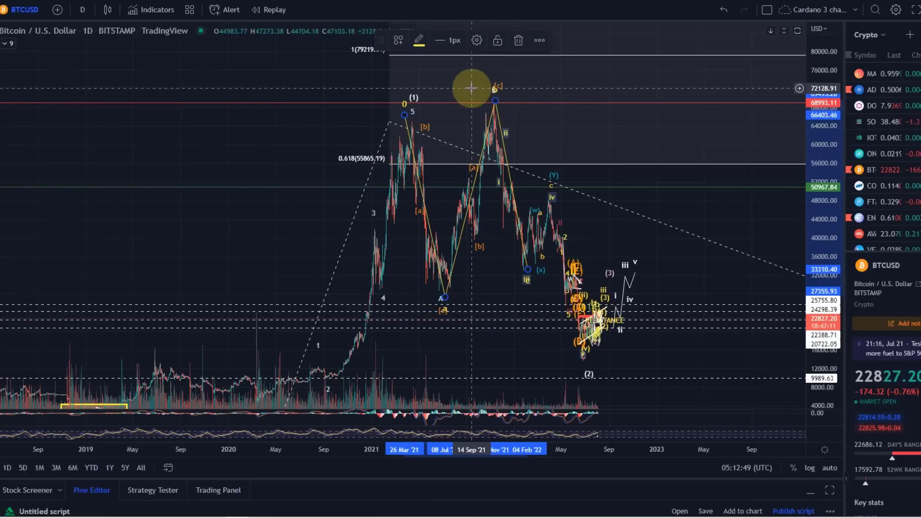
{"action": "mouse_move", "coordinate": [531, 269]}
{"action": "left_mouse_down"}
{"action": "mouse_move", "coordinate": [500, 269]}
{"action": "mouse_move", "coordinate": [528, 270]}
{"action": "left_mouse_up"}
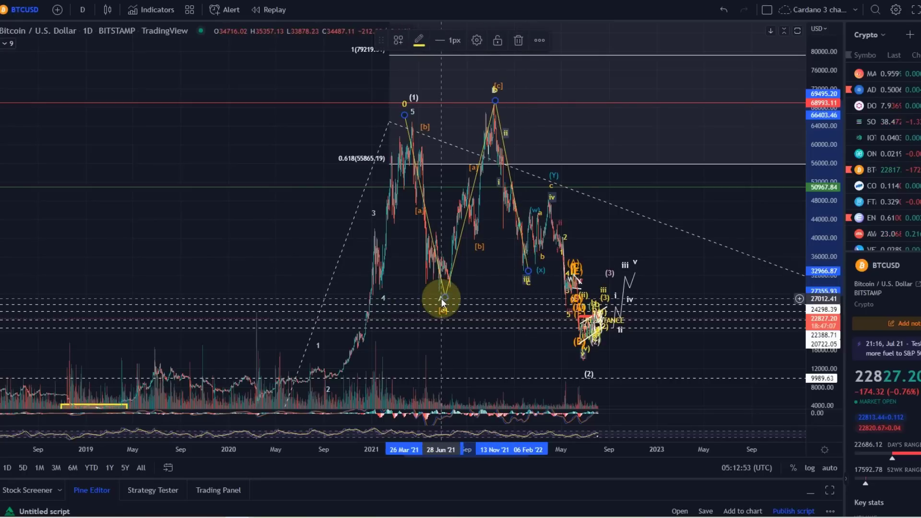
{"action": "left_click_drag", "start_coordinate": [442, 299], "coordinate": [445, 297]}
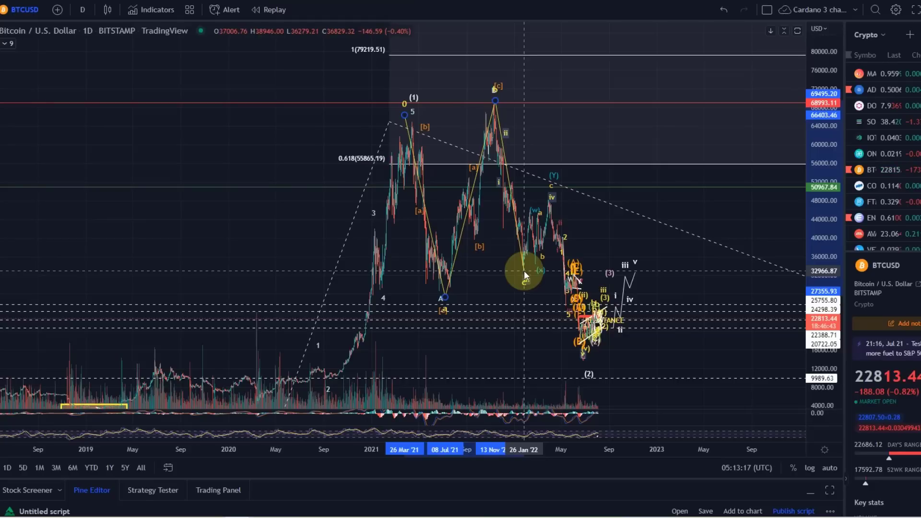
{"action": "mouse_move", "coordinate": [524, 275]}
{"action": "left_mouse_down"}
{"action": "mouse_move", "coordinate": [585, 354]}
{"action": "mouse_move", "coordinate": [522, 278]}
{"action": "mouse_move", "coordinate": [657, 361]}
{"action": "mouse_move", "coordinate": [526, 276]}
{"action": "left_mouse_up"}
{"action": "left_click", "coordinate": [524, 274]}
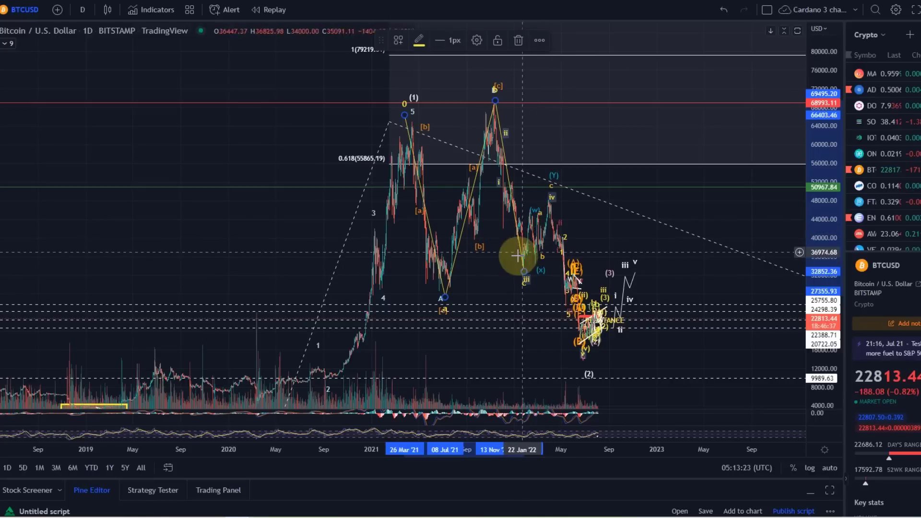
Delete the yellow ABC correction wave drawn across the 2021 and January 2022 swings
{"action": "left_click", "coordinate": [427, 218]}
{"action": "scroll", "coordinate": [365, 247], "scroll_direction": "up", "scroll_amount": 5}
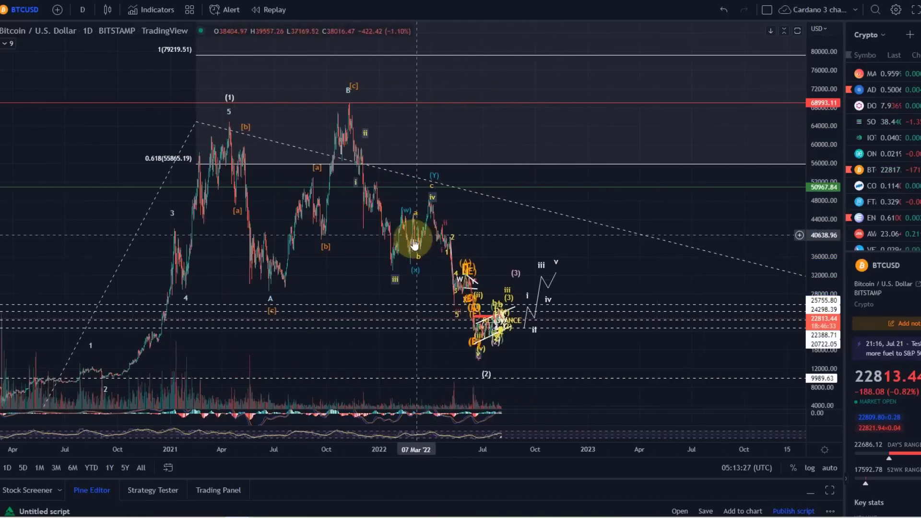
{"action": "left_click_drag", "start_coordinate": [407, 267], "coordinate": [821, 138]}
{"action": "scroll", "coordinate": [798, 139], "scroll_direction": "up", "scroll_amount": 2}
{"action": "left_click_drag", "start_coordinate": [799, 209], "coordinate": [354, 85]}
Return the chart to the 1 hour interval and frame the late July rally and the falling channel
{"action": "left_click", "coordinate": [87, 7]}
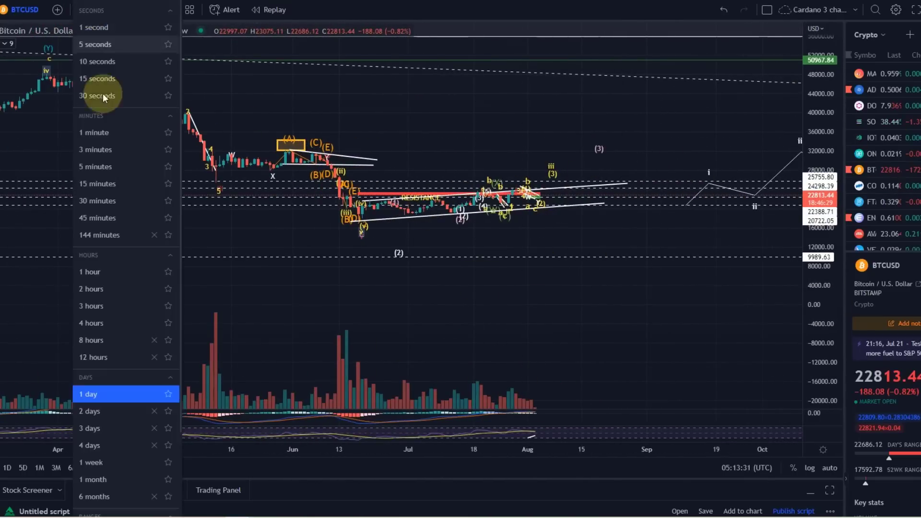
{"action": "left_click", "coordinate": [103, 267]}
{"action": "left_click_drag", "start_coordinate": [828, 346], "coordinate": [801, 67]}
{"action": "left_click_drag", "start_coordinate": [818, 386], "coordinate": [770, 274]}
{"action": "left_click_drag", "start_coordinate": [817, 300], "coordinate": [709, 213]}
{"action": "left_click_drag", "start_coordinate": [816, 148], "coordinate": [820, 278]}
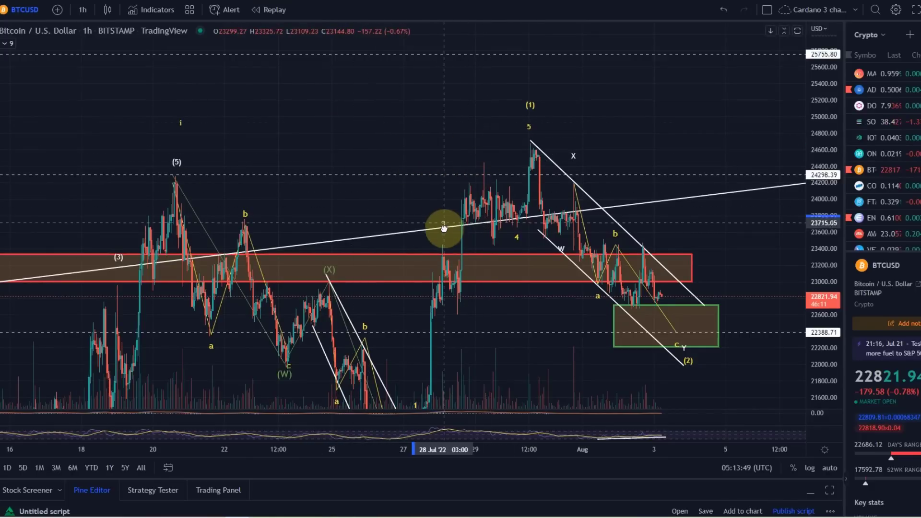
Move wave labels 3 and 4 to the 28 July high and low, and labels 5 and (1) above the 29 July high
{"action": "left_click_drag", "start_coordinate": [516, 240], "coordinate": [507, 312]}
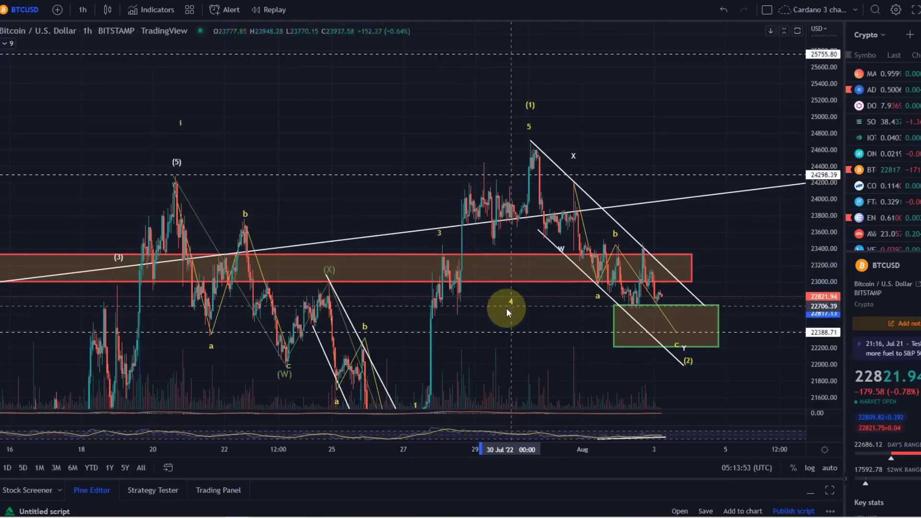
{"action": "left_click_drag", "start_coordinate": [461, 355], "coordinate": [469, 319]}
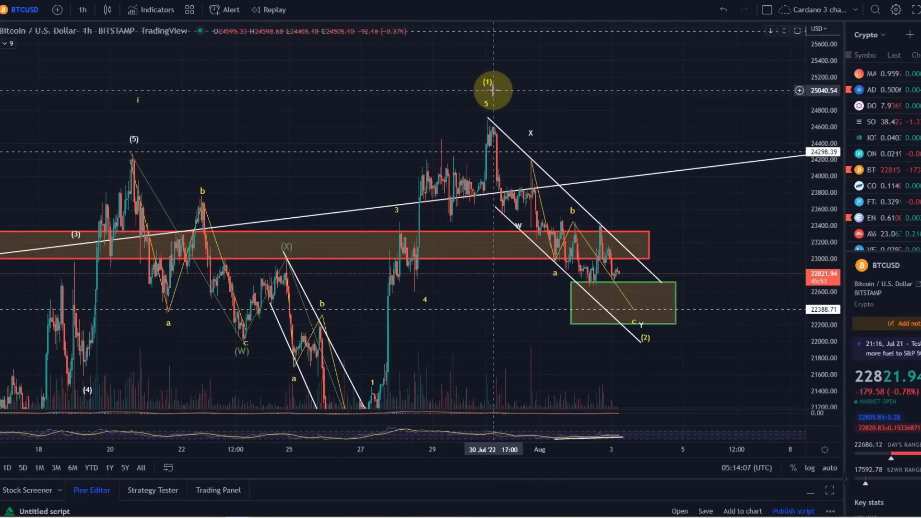
{"action": "mouse_move", "coordinate": [487, 85]}
{"action": "left_mouse_down"}
{"action": "mouse_move", "coordinate": [417, 158]}
{"action": "mouse_move", "coordinate": [443, 114]}
{"action": "mouse_move", "coordinate": [377, 130]}
{"action": "left_mouse_up"}
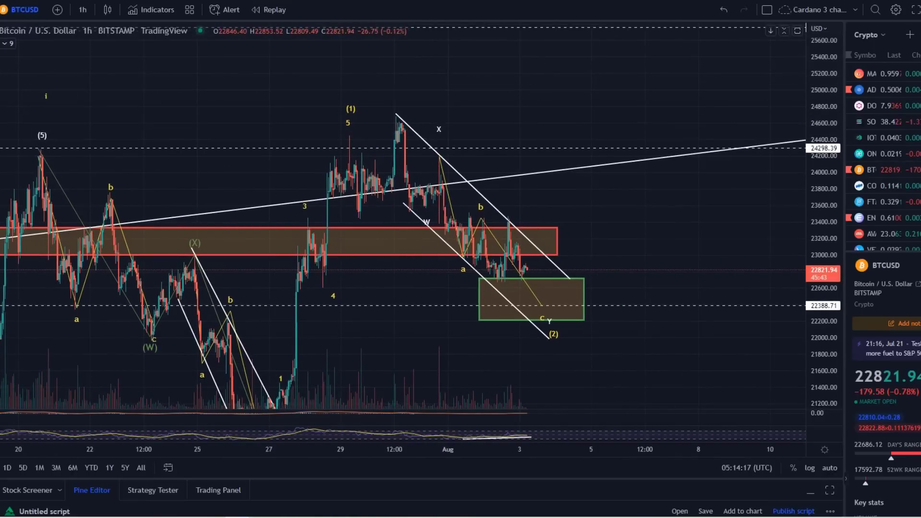
Draw a trial ABC correction from about 24,439 through a at 23,405 and b at 24,691 to c at 22,461, and delete it
{"action": "left_click", "coordinate": [349, 136]}
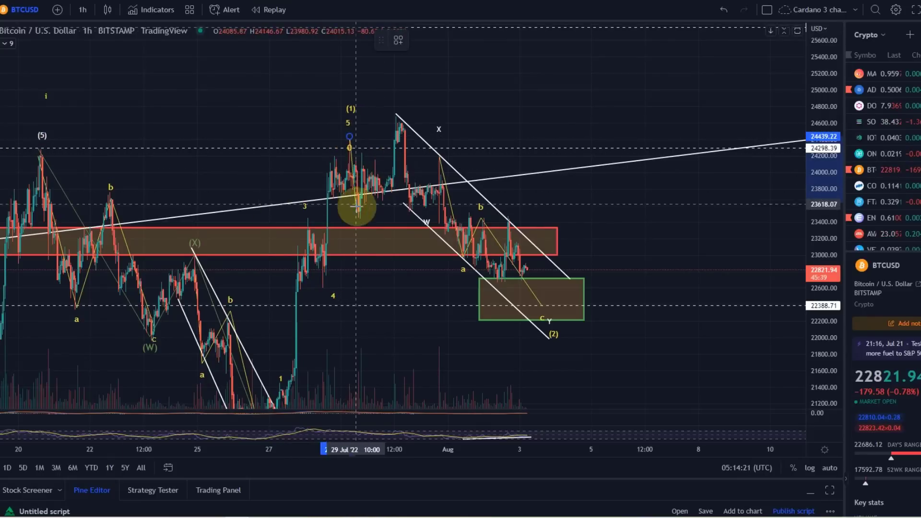
{"action": "left_click", "coordinate": [358, 221]}
{"action": "mouse_move", "coordinate": [392, 126]}
{"action": "left_mouse_down"}
{"action": "mouse_move", "coordinate": [391, 117]}
{"action": "mouse_move", "coordinate": [518, 301]}
{"action": "left_mouse_up"}
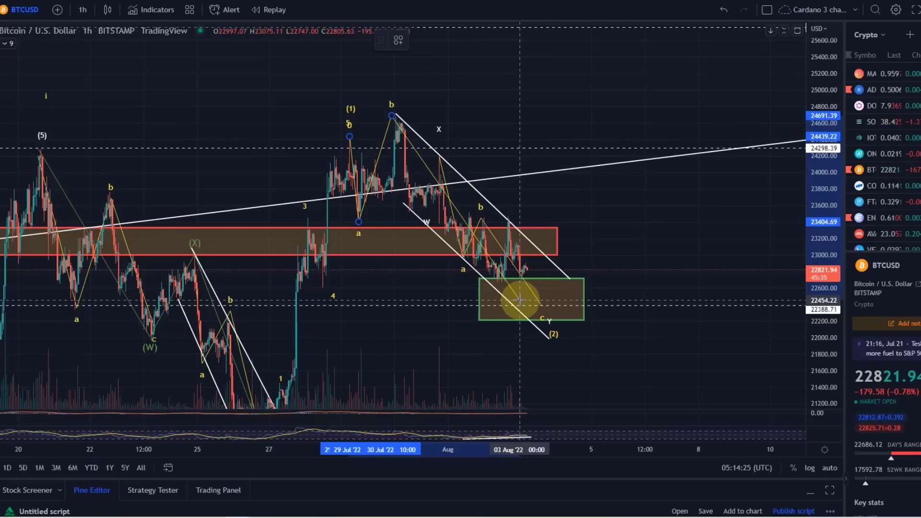
{"action": "left_click", "coordinate": [520, 299]}
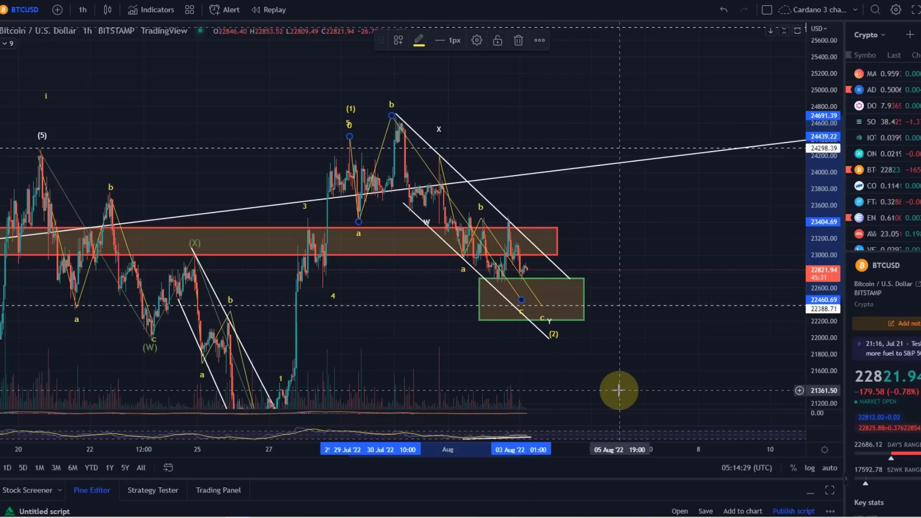
{"action": "key", "text": "Delete"}
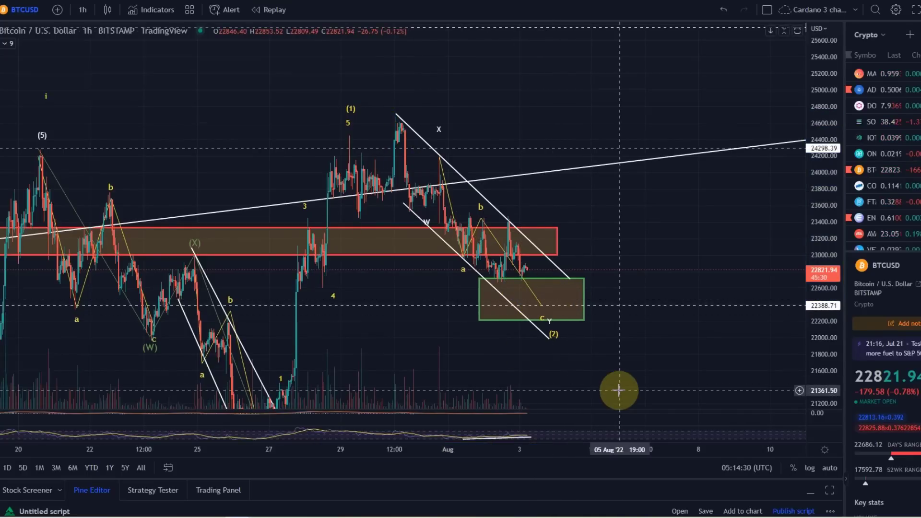
{"action": "left_click", "coordinate": [543, 295]}
{"action": "left_click", "coordinate": [535, 299]}
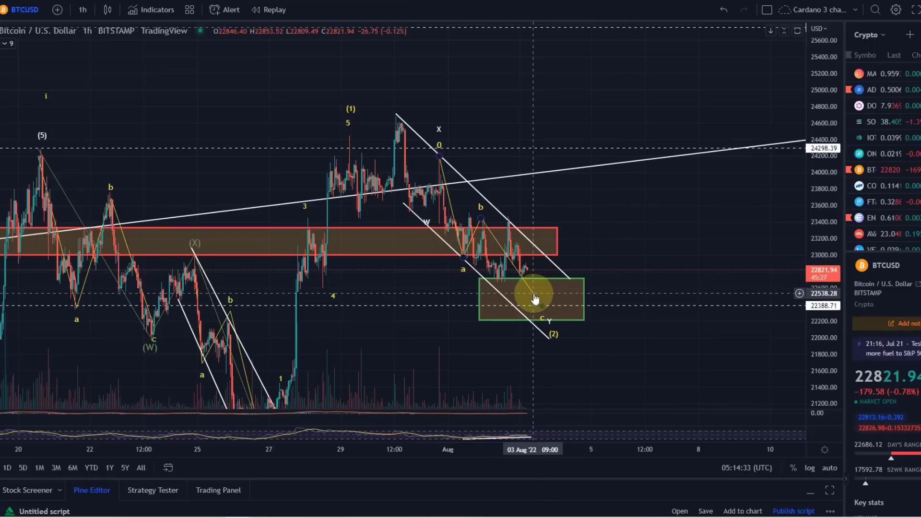
{"action": "left_click", "coordinate": [370, 305]}
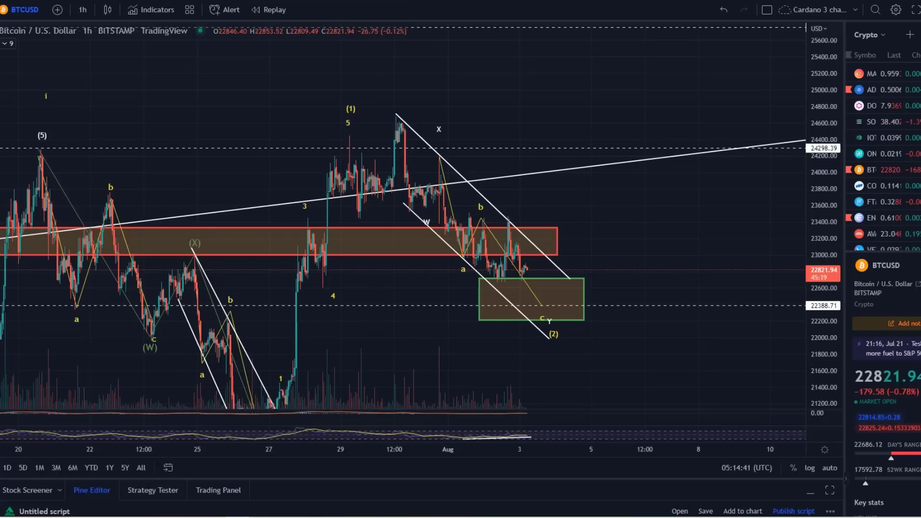
Move the (1) label above the 30 July high to about 25,051 and point c of the yellow abc wave to about 22,648
{"action": "scroll", "coordinate": [596, 273], "scroll_direction": "up", "scroll_amount": 4}
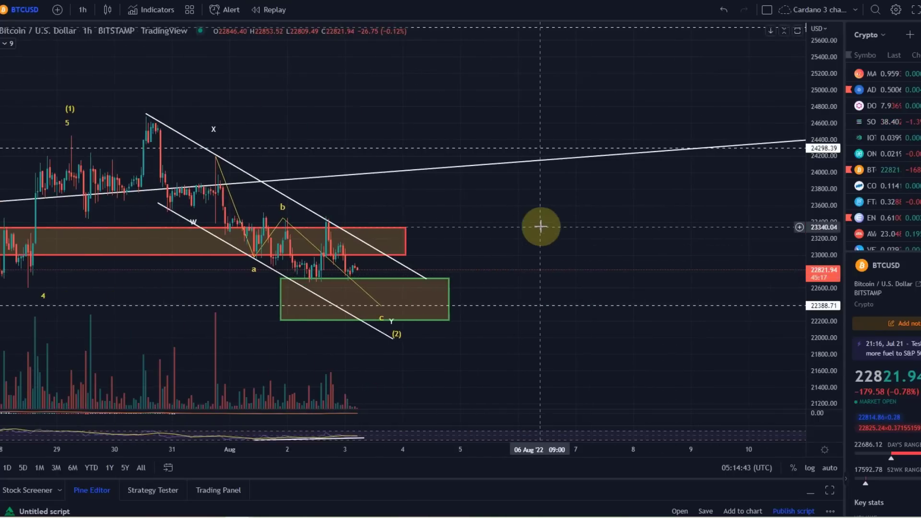
{"action": "left_click_drag", "start_coordinate": [608, 235], "coordinate": [651, 238]}
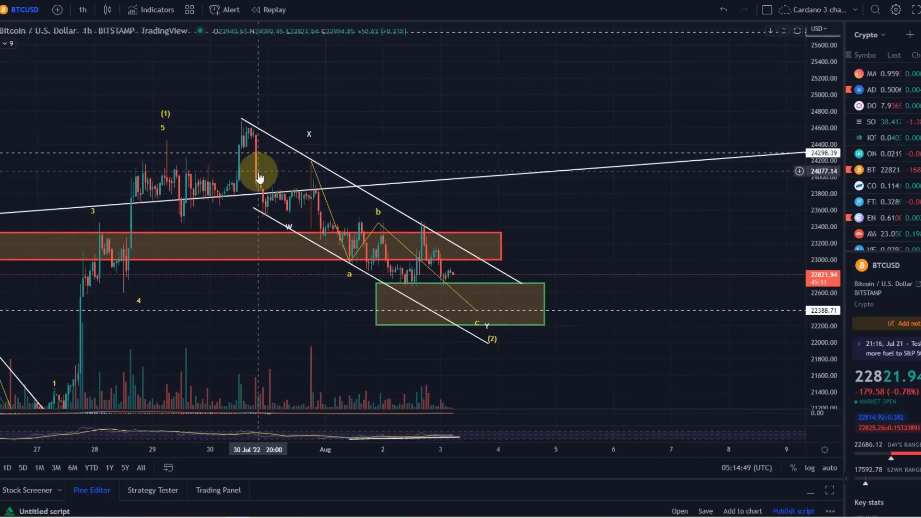
{"action": "mouse_move", "coordinate": [165, 114]}
{"action": "left_mouse_down"}
{"action": "mouse_move", "coordinate": [209, 94]}
{"action": "mouse_move", "coordinate": [247, 98]}
{"action": "left_mouse_up"}
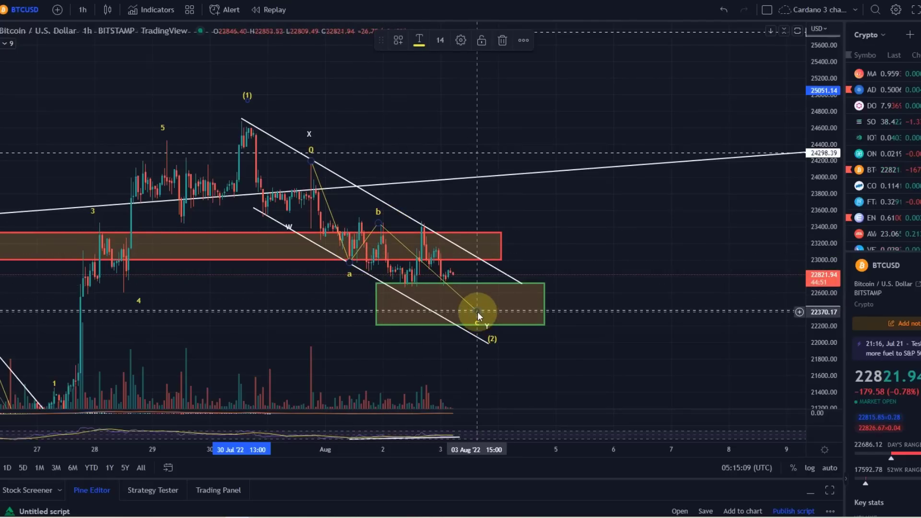
{"action": "left_click_drag", "start_coordinate": [477, 312], "coordinate": [416, 289]}
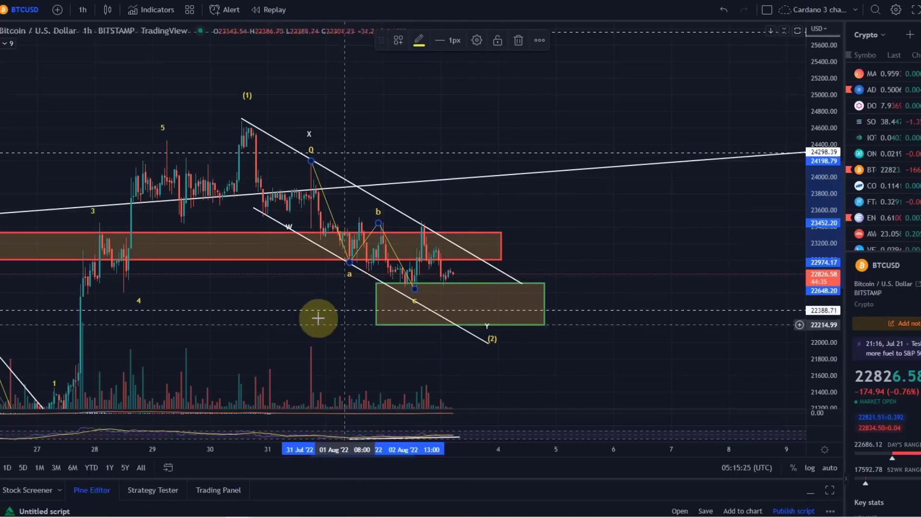
{"action": "left_click_drag", "start_coordinate": [295, 288], "coordinate": [453, 345]}
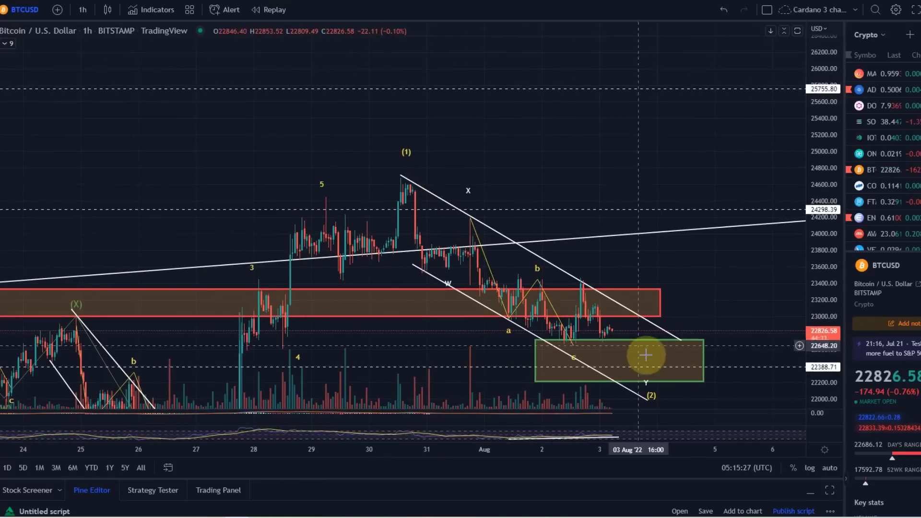
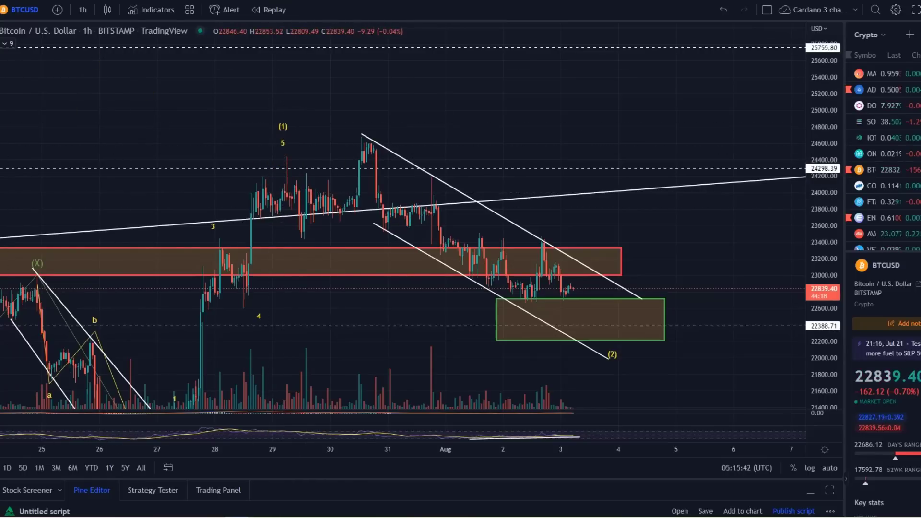
Draw an Elliott ABC correction from about 24,387 near the 29 July high through a at 23,353 and b at 24,730 to c at 22,499
{"action": "left_click", "coordinate": [279, 160]}
{"action": "left_click", "coordinate": [301, 246]}
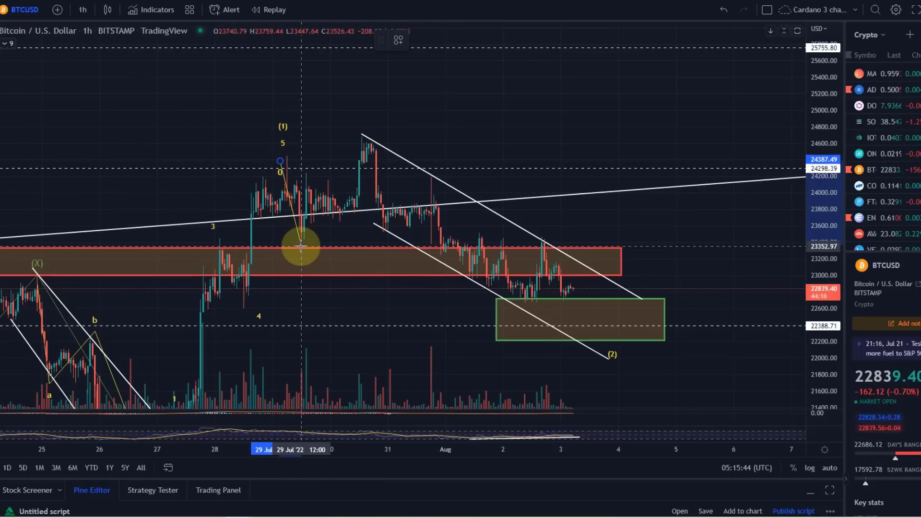
{"action": "left_click", "coordinate": [358, 132]}
{"action": "left_click", "coordinate": [575, 316]}
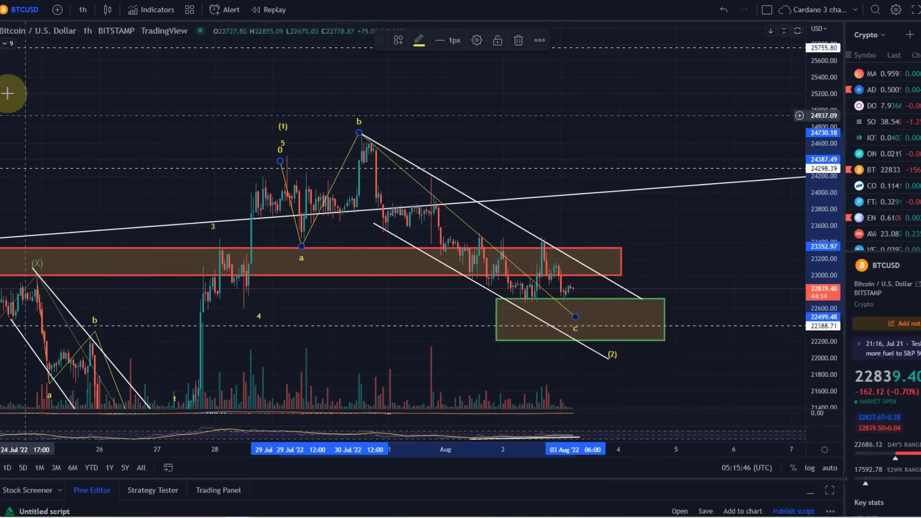
Draw an Elliott impulse wave down from about 24,730 through i at 23,534, ii at 24,161, iii at 22,913, iv at 23,489 to v at 22,571
{"action": "left_click", "coordinate": [4, 128]}
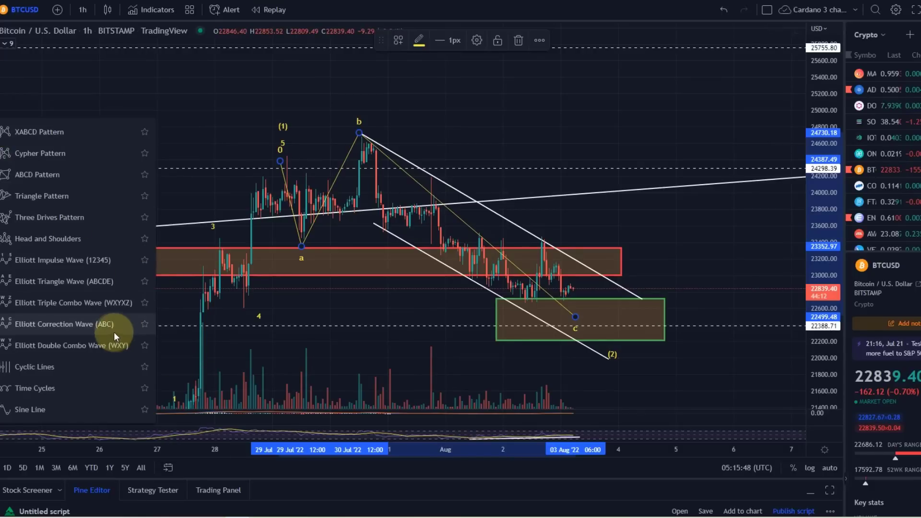
{"action": "left_click", "coordinate": [108, 255]}
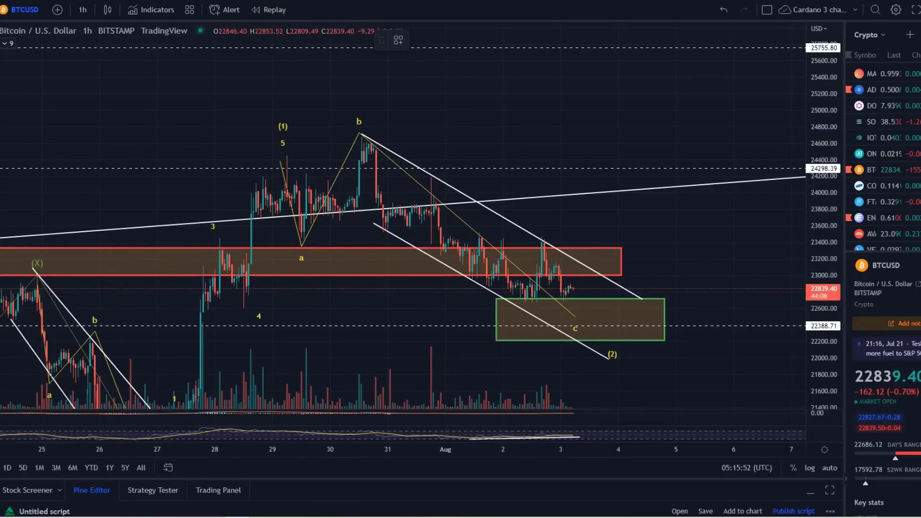
{"action": "left_click", "coordinate": [362, 133]}
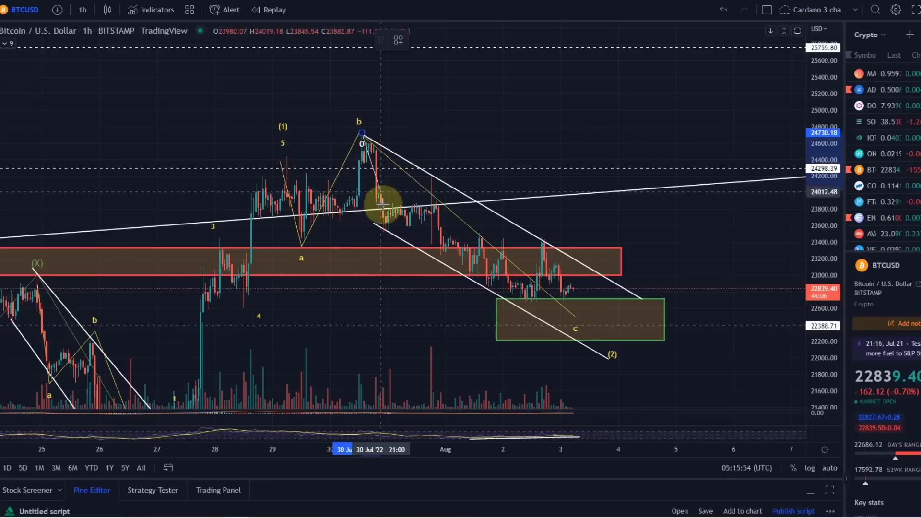
{"action": "left_click", "coordinate": [383, 231]}
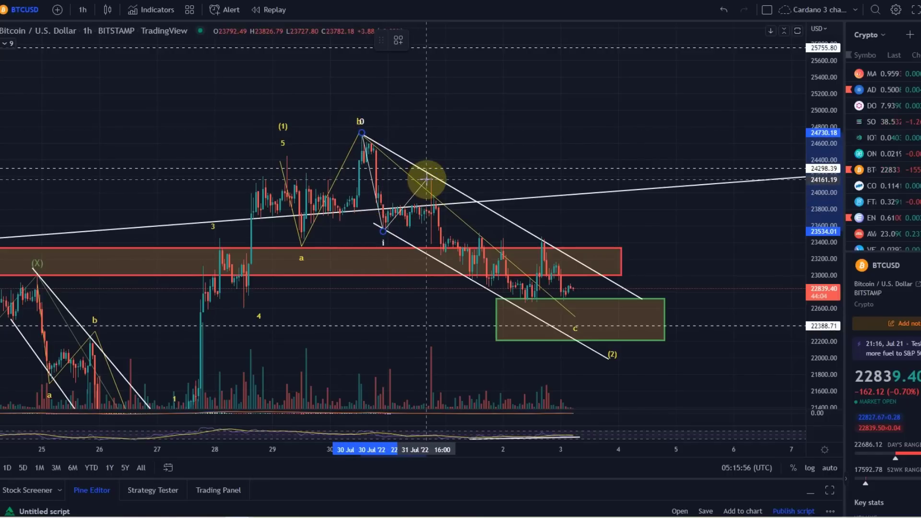
{"action": "left_click", "coordinate": [426, 180]}
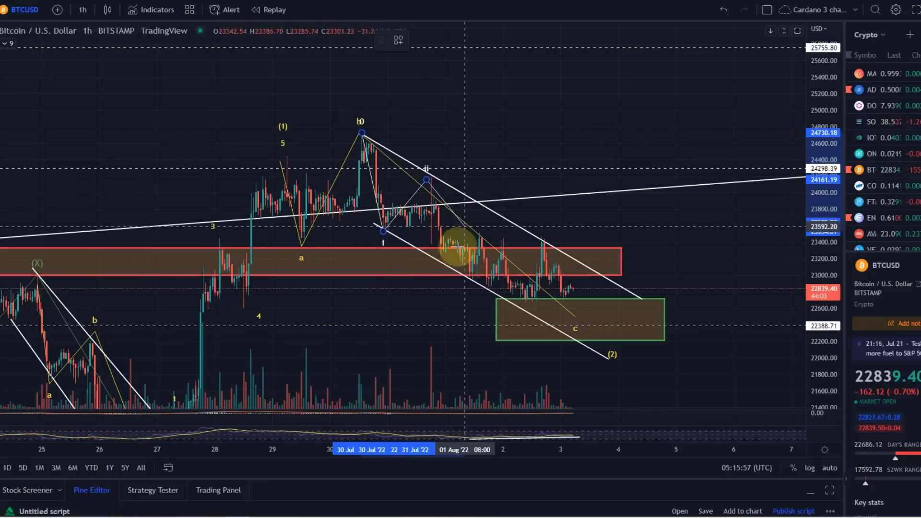
{"action": "left_click", "coordinate": [472, 282]}
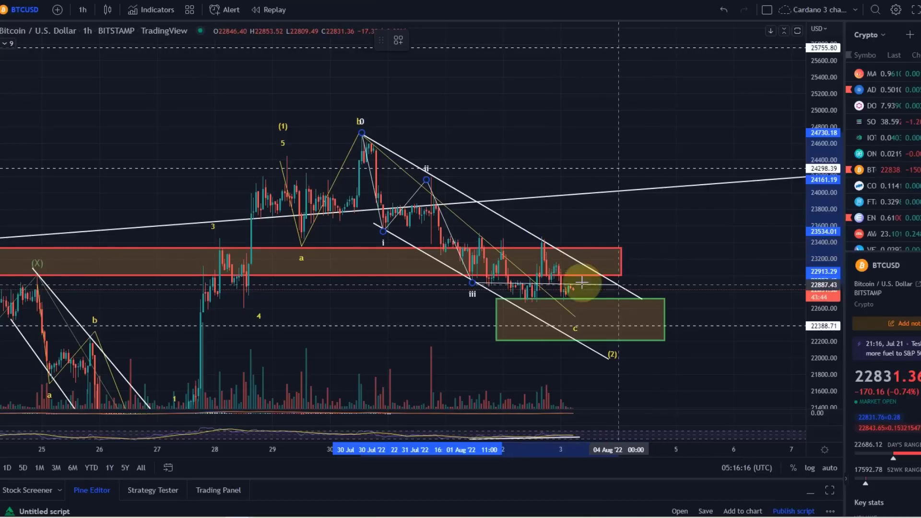
{"action": "left_click", "coordinate": [545, 235]}
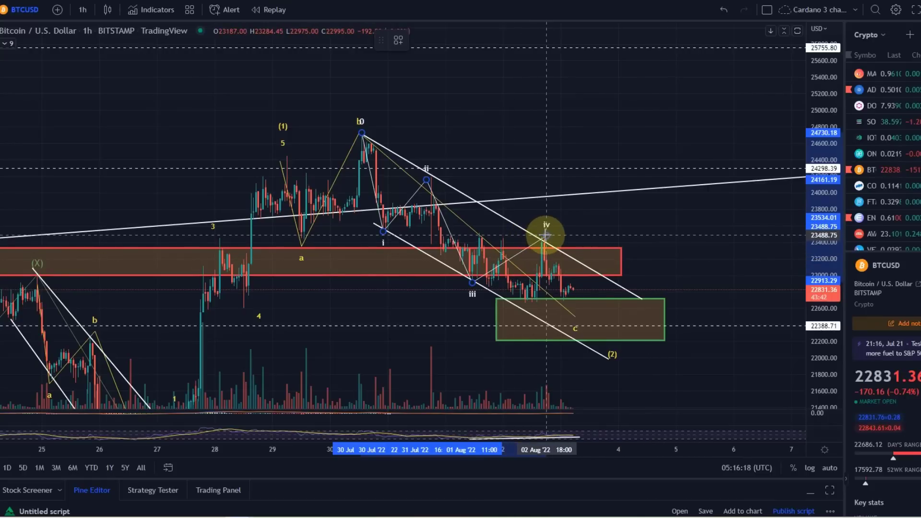
{"action": "left_click", "coordinate": [580, 310]}
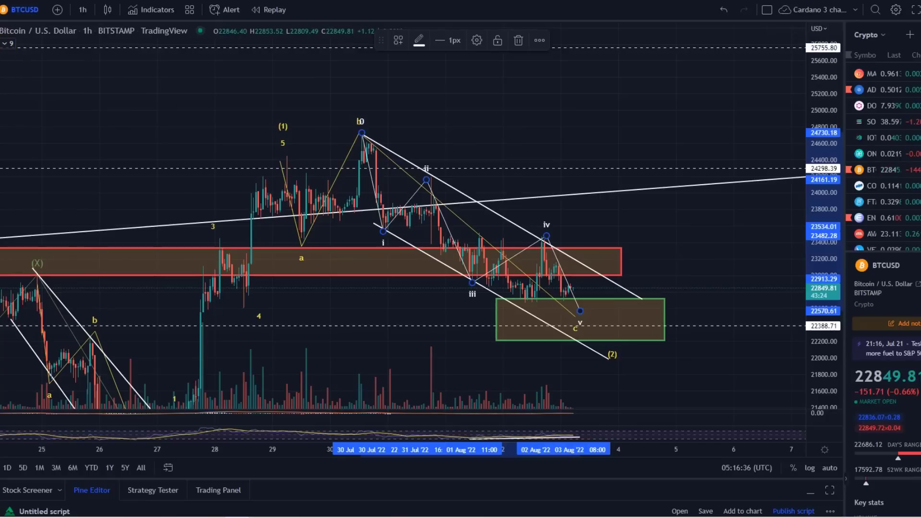
Draw a Trend-Based Fib Extension through about 24,730, 23,540 and 23,165, and add a horizontal line at 21,982.22
{"action": "left_click", "coordinate": [2, 75]}
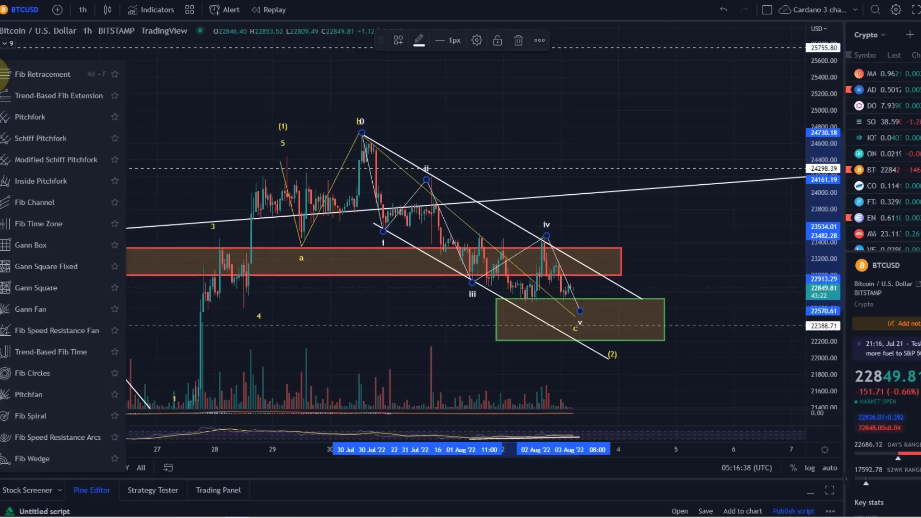
{"action": "left_click", "coordinate": [6, 96]}
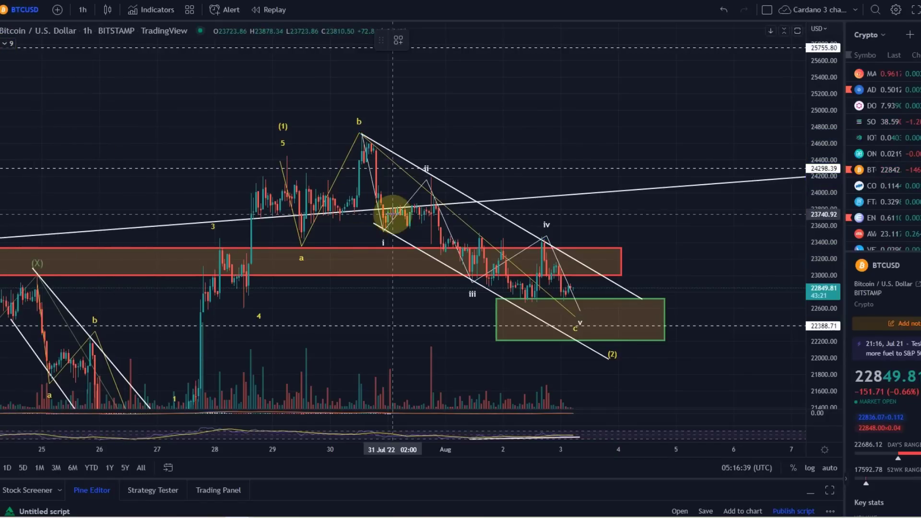
{"action": "left_click", "coordinate": [343, 132]}
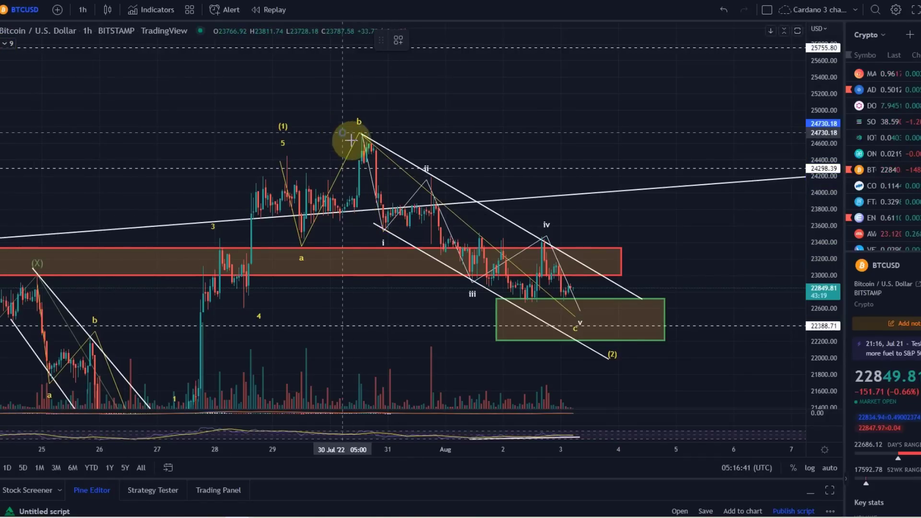
{"action": "left_click", "coordinate": [381, 230]}
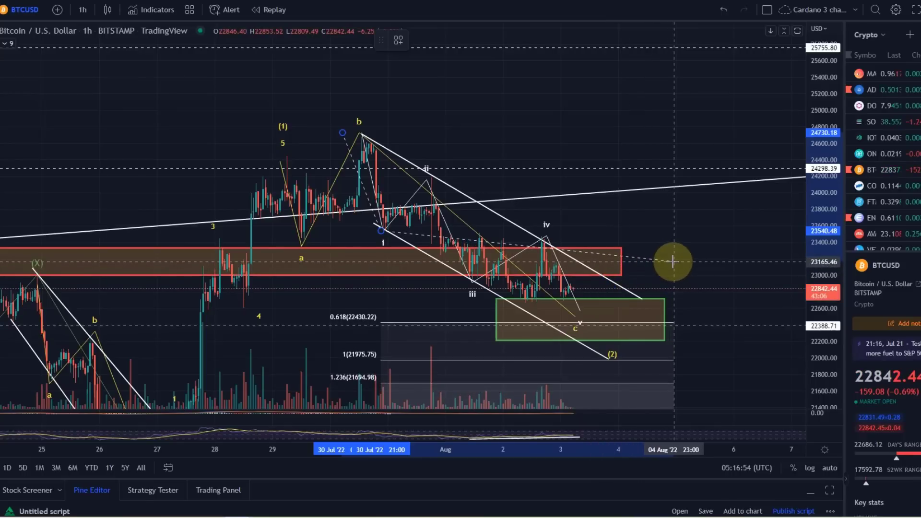
{"action": "left_click", "coordinate": [673, 262]}
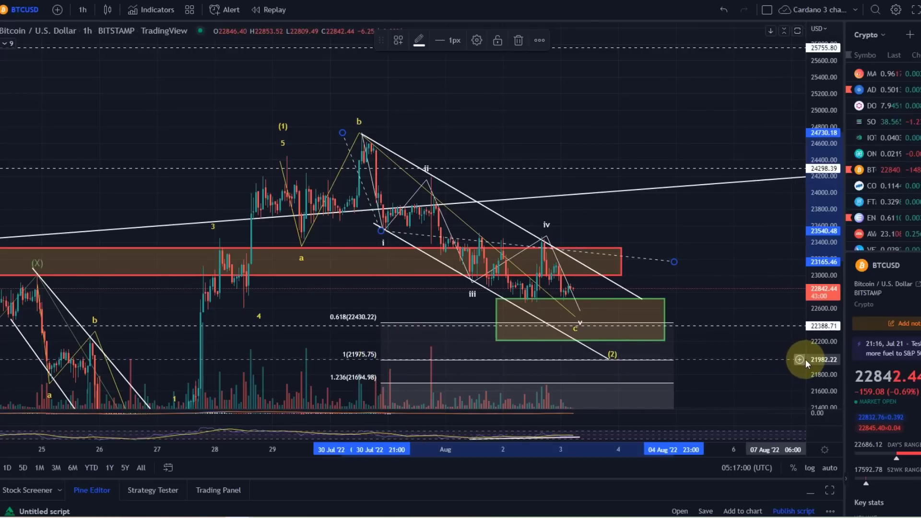
{"action": "left_click", "coordinate": [799, 357]}
{"action": "left_click", "coordinate": [646, 492]}
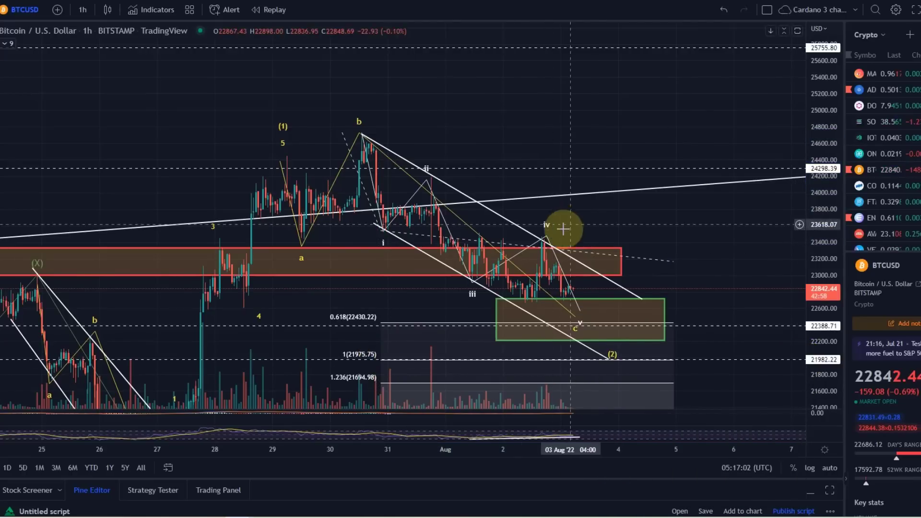
Shift the white impulse wave slightly down, putting iv at about 23,159 and v at about 22,525, and delete the Fib extension
{"action": "mouse_move", "coordinate": [549, 246]}
{"action": "left_mouse_down"}
{"action": "mouse_move", "coordinate": [639, 243]}
{"action": "mouse_move", "coordinate": [551, 246]}
{"action": "mouse_move", "coordinate": [558, 262]}
{"action": "left_mouse_up"}
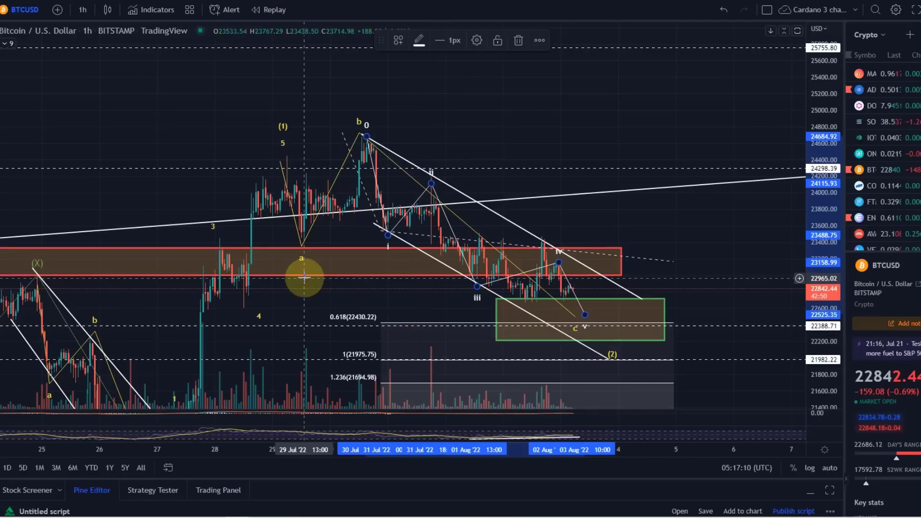
{"action": "left_click", "coordinate": [350, 317]}
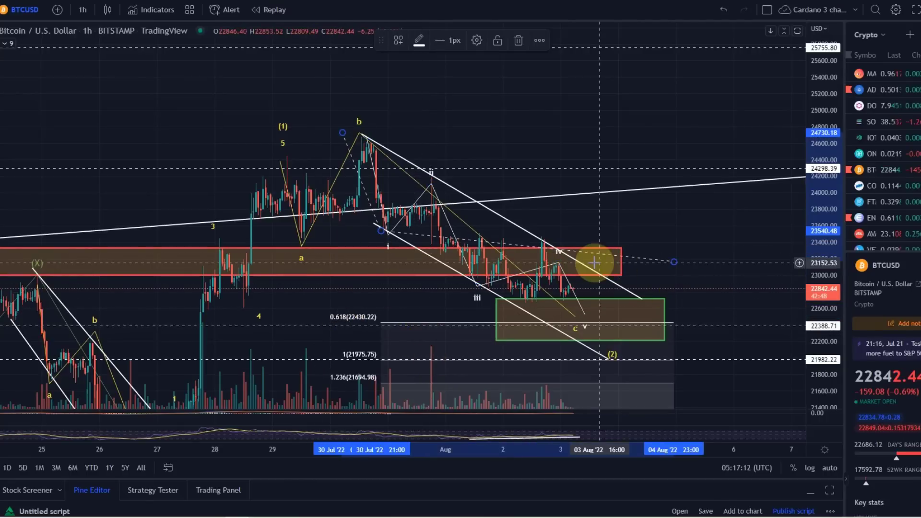
{"action": "key", "text": "Delete"}
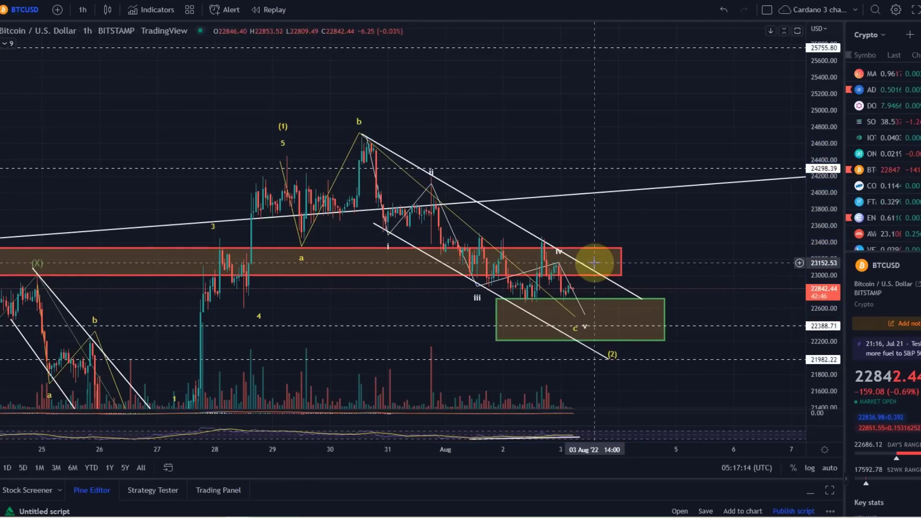
Examine the rising channel from the June low together with the resistance zone and the latest wave count
{"action": "scroll", "coordinate": [594, 262], "scroll_direction": "down", "scroll_amount": 10}
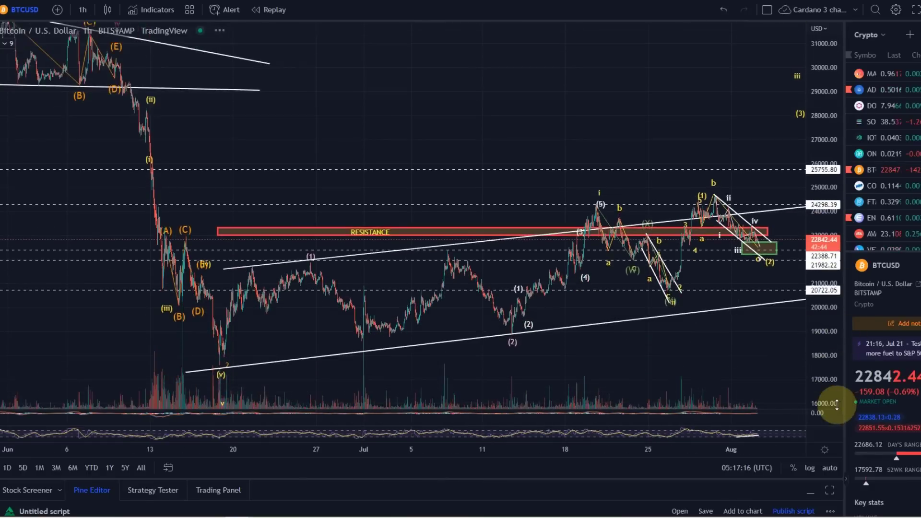
{"action": "left_click_drag", "start_coordinate": [837, 404], "coordinate": [836, 354]}
{"action": "left_click_drag", "start_coordinate": [670, 335], "coordinate": [621, 267]}
{"action": "right_click", "coordinate": [620, 261]}
{"action": "left_click", "coordinate": [542, 315]}
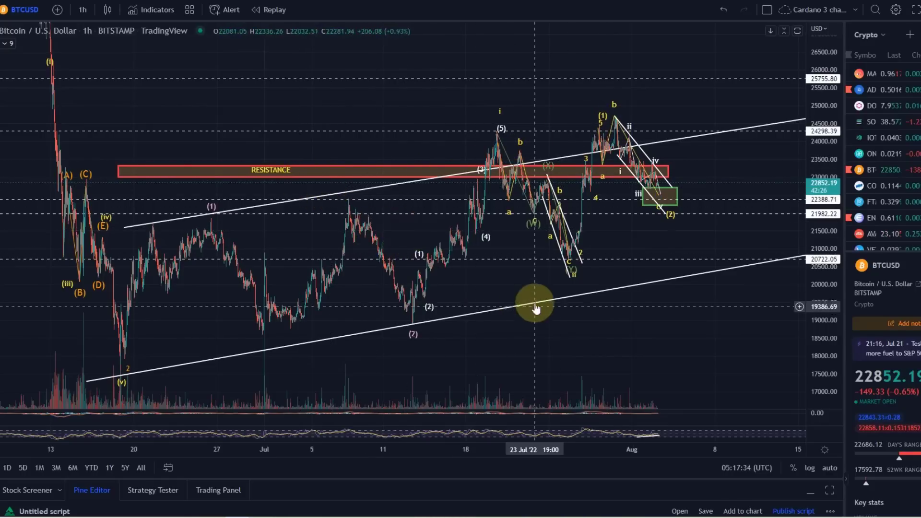
{"action": "scroll", "coordinate": [623, 316], "scroll_direction": "down", "scroll_amount": 3}
{"action": "left_click_drag", "start_coordinate": [699, 337], "coordinate": [569, 280]}
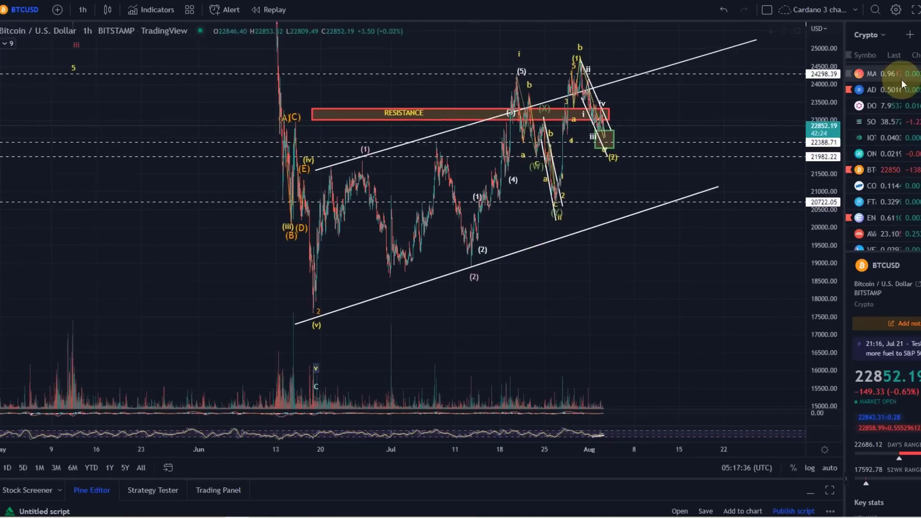
{"action": "left_click_drag", "start_coordinate": [821, 91], "coordinate": [822, 238]}
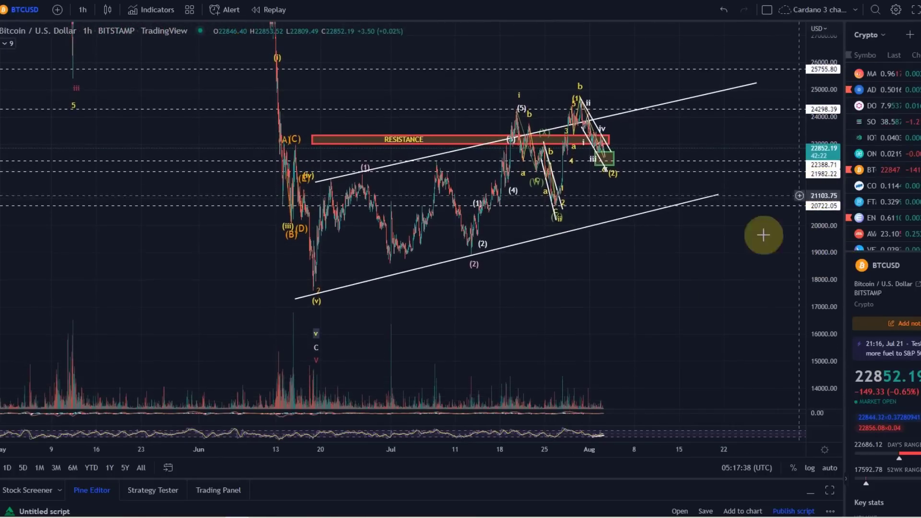
{"action": "left_click_drag", "start_coordinate": [717, 318], "coordinate": [743, 350]}
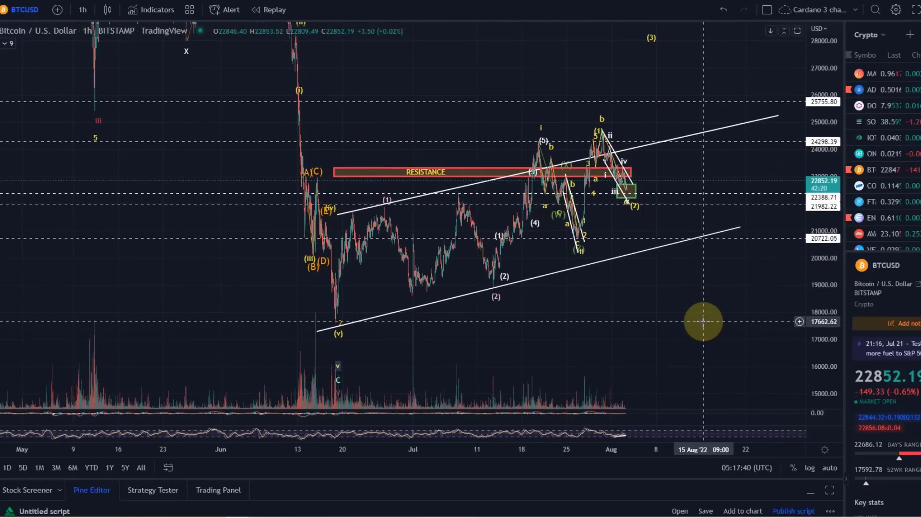